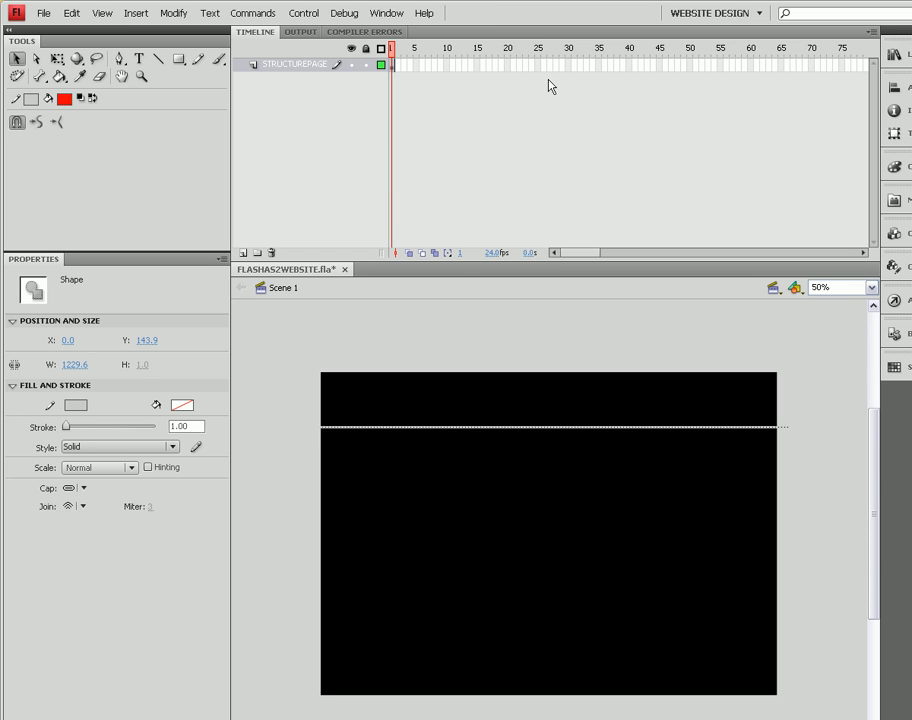
# Step: Extend the STRUCTUREPAGE layer's frames through frame 50 and return the playhead to frame 1
pyautogui.click(722, 66)
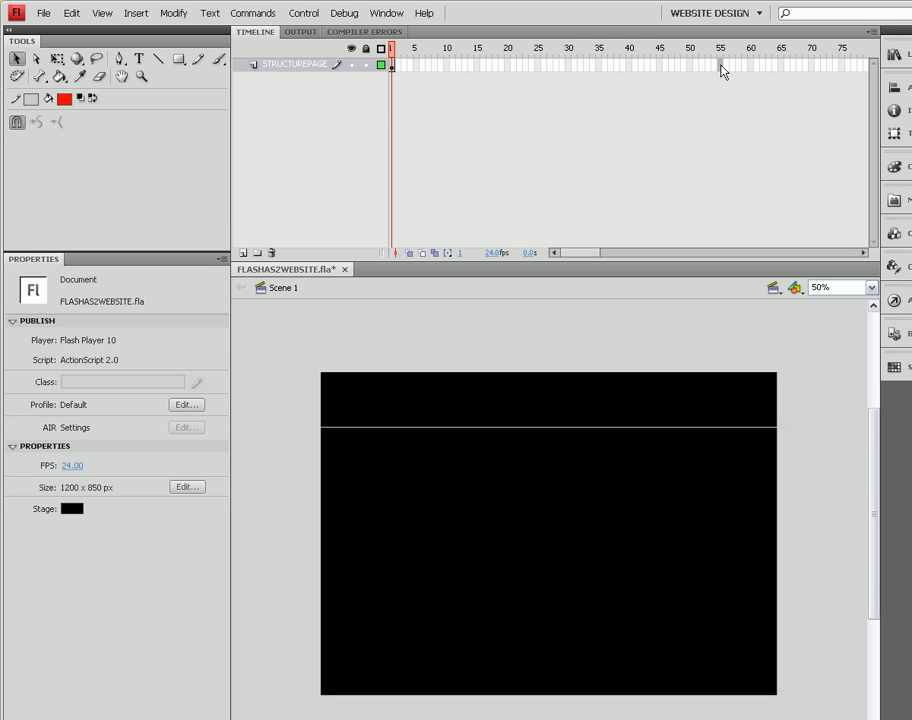
pyautogui.click(690, 66)
pyautogui.press('F5')
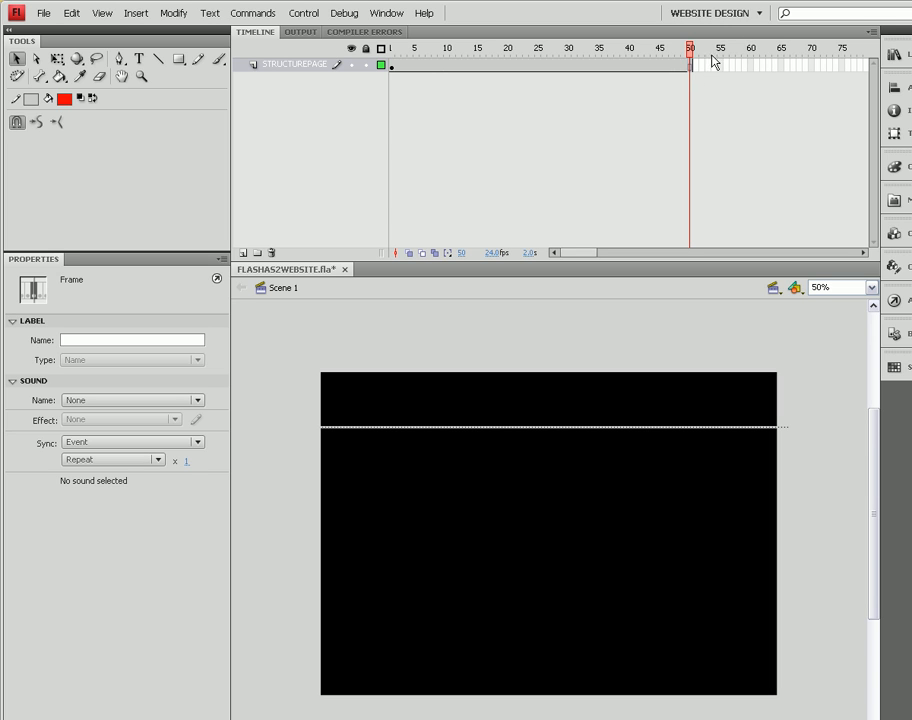
pyautogui.moveTo(689, 49); pyautogui.dragTo(393, 118)
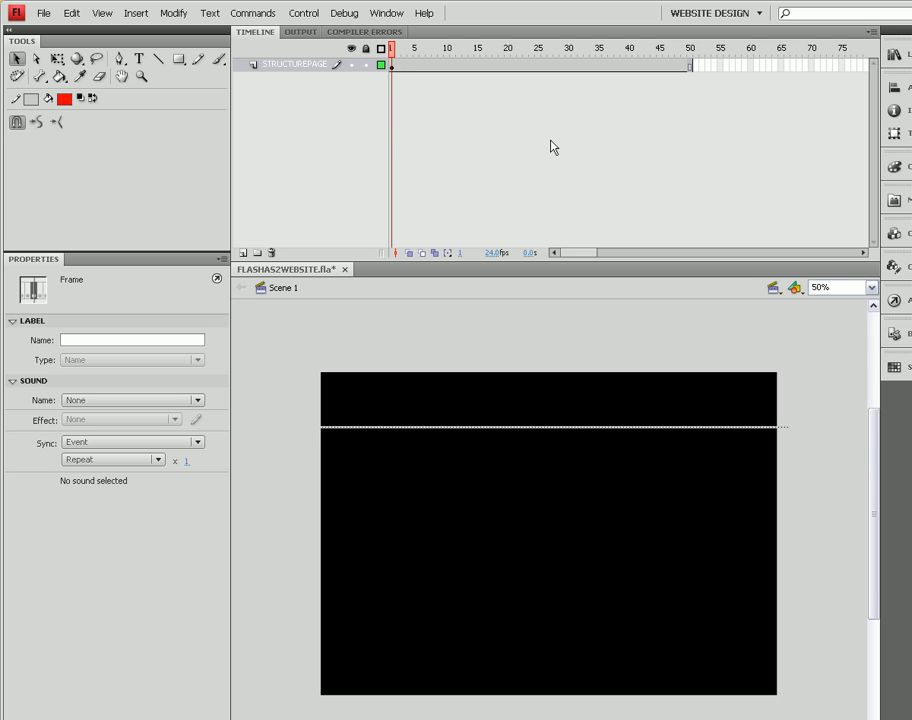
pyautogui.click(158, 60)
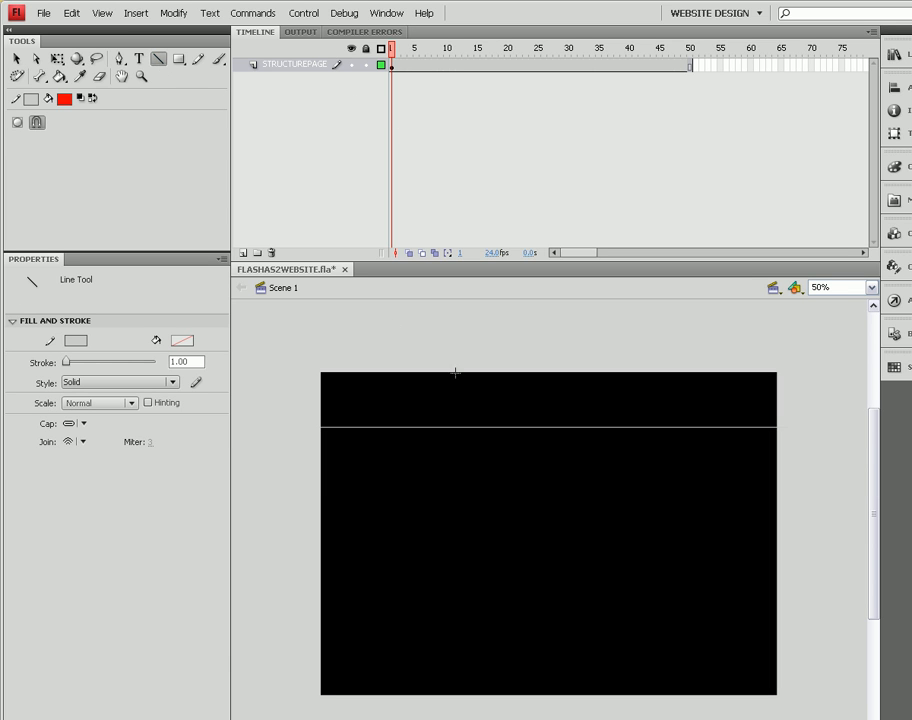
# Step: Draw a short vertical line from the stage top down to the horizontal line
pyautogui.moveTo(456, 375); pyautogui.dragTo(456, 426)
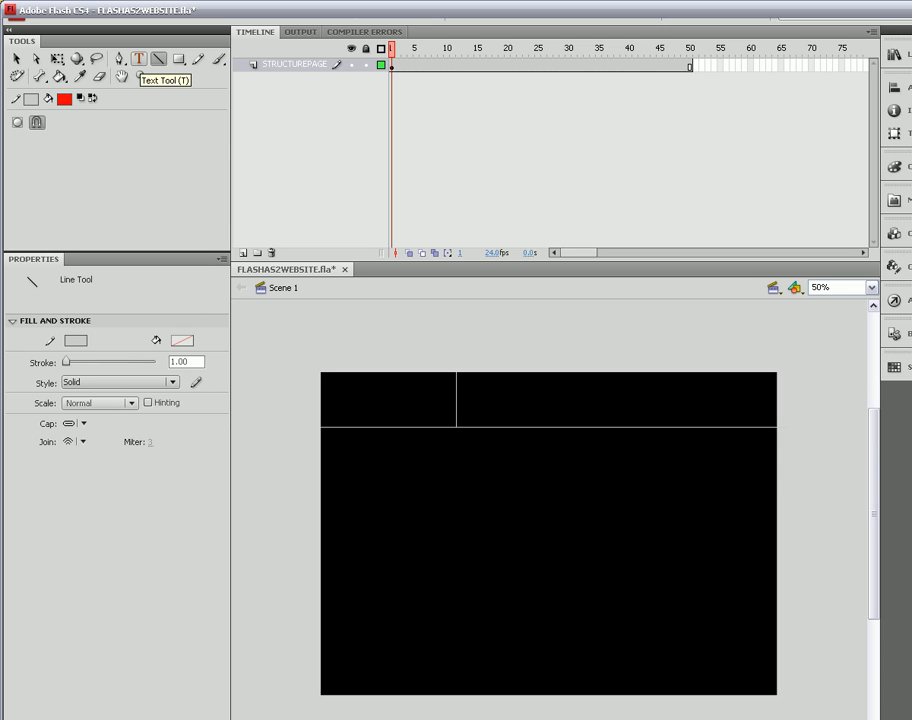
# Step: Type 'LOGO' in grey text inside the small top-left box
pyautogui.click(139, 59)
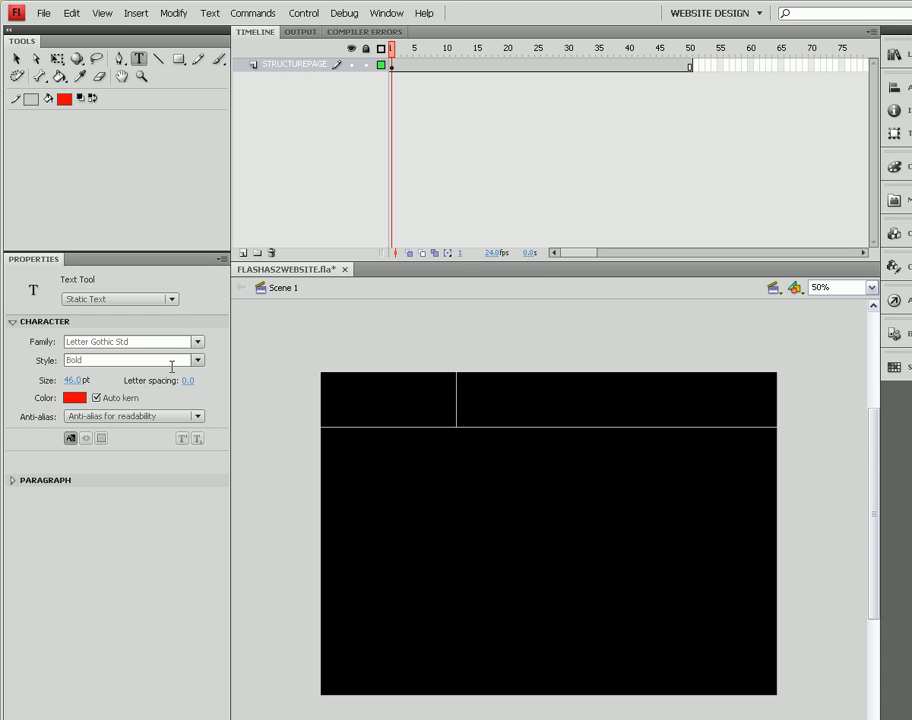
pyautogui.click(75, 398)
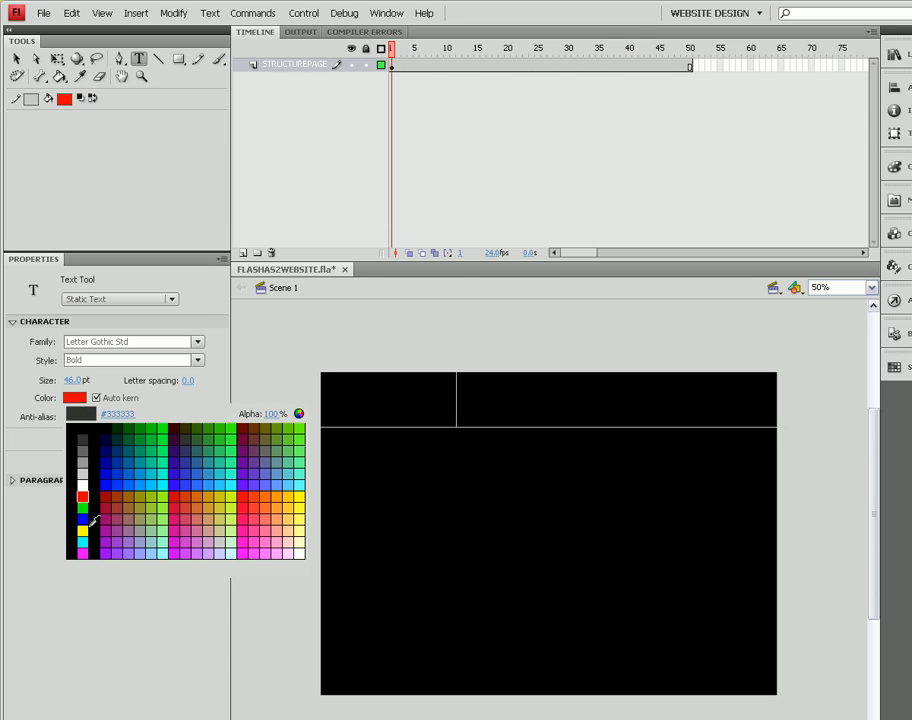
pyautogui.click(83, 462)
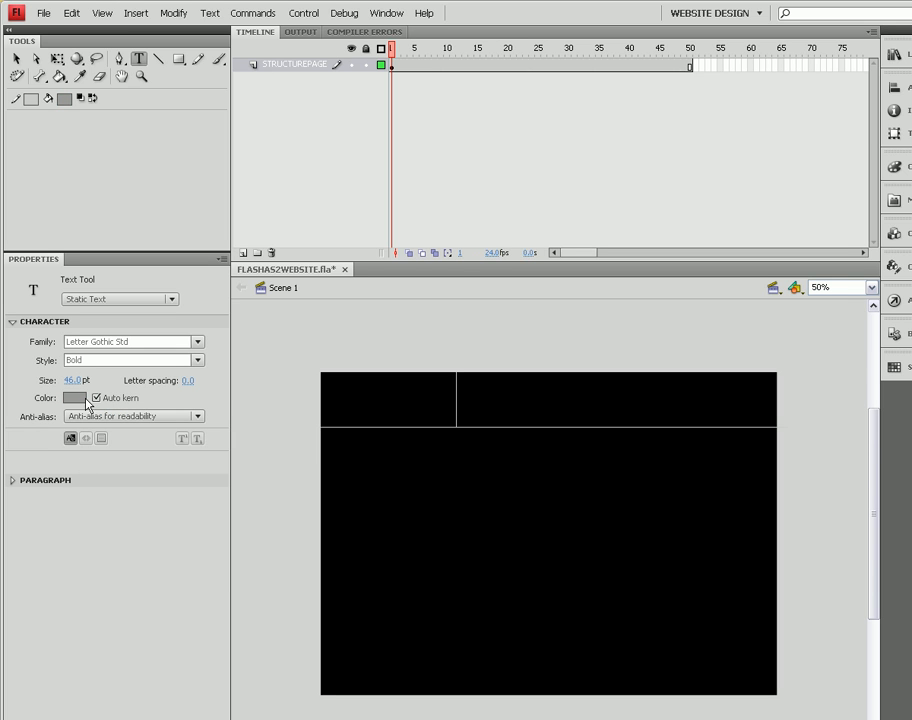
pyautogui.click(337, 400)
pyautogui.write('LOGO')
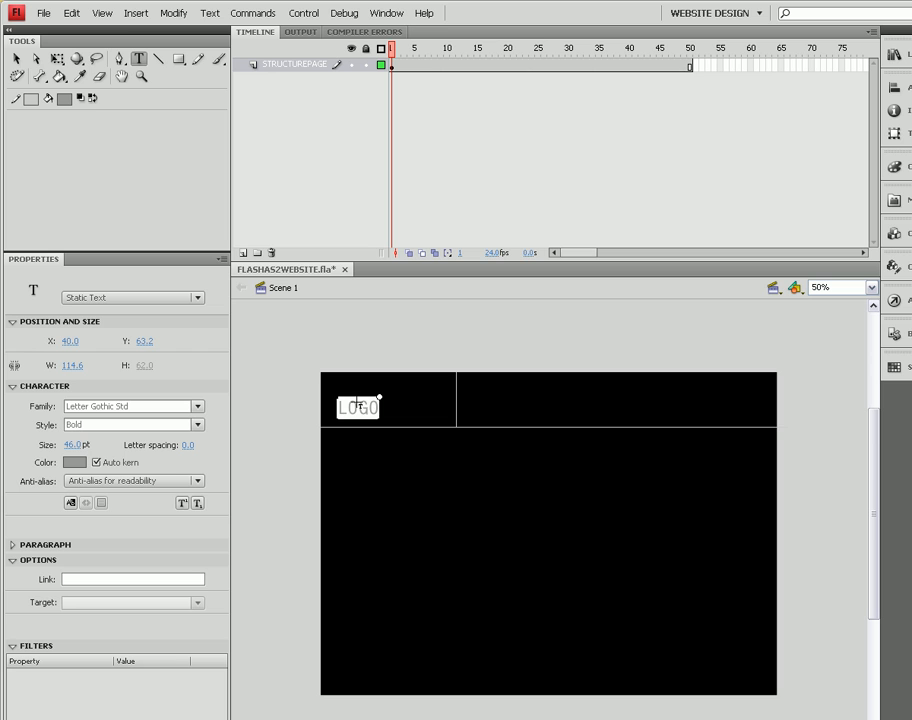
# Step: Resize the LOGO text to 89 pt and centre it within the top-left box
pyautogui.moveTo(376, 407); pyautogui.dragTo(337, 408)
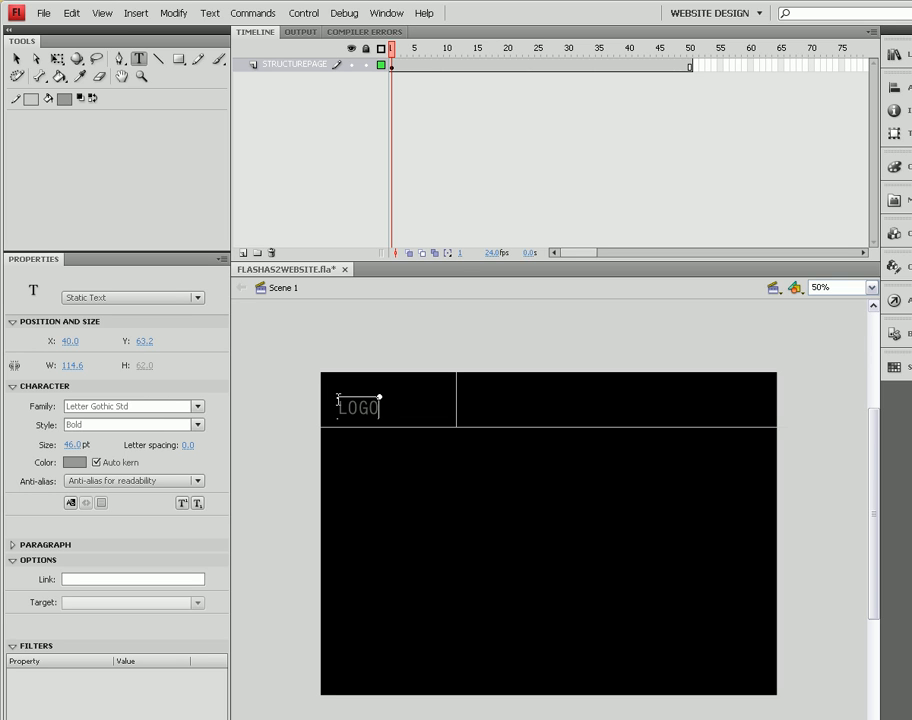
pyautogui.moveTo(77, 449)
pyautogui.mouseDown()
pyautogui.moveTo(106, 441)
pyautogui.moveTo(64, 440)
pyautogui.moveTo(92, 443)
pyautogui.moveTo(82, 444)
pyautogui.mouseUp()
pyautogui.click(74, 445)
pyautogui.write('40')
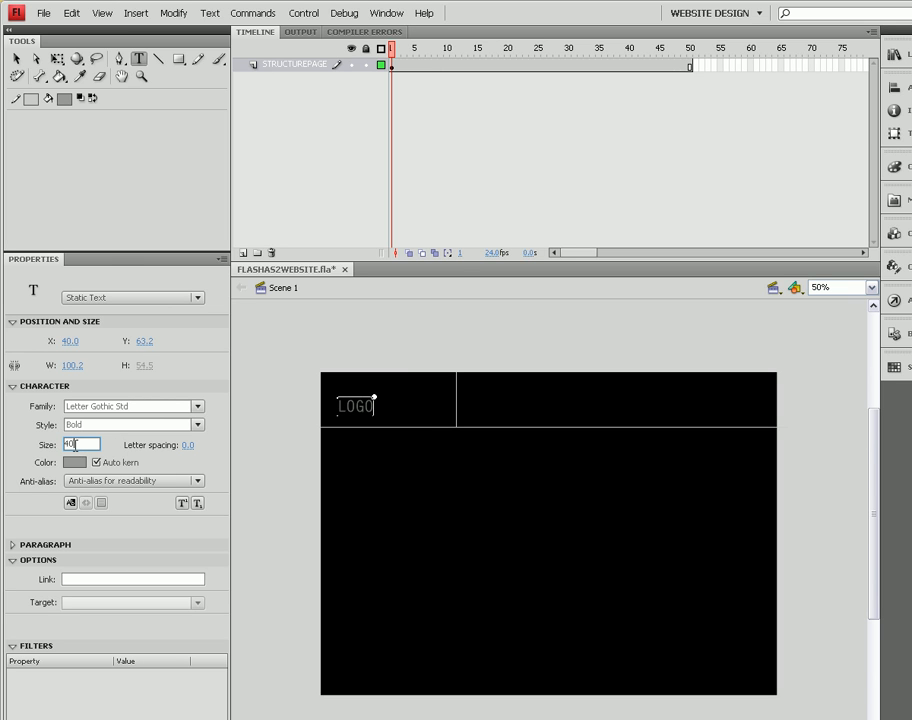
pyautogui.press('Return')
pyautogui.moveTo(65, 447); pyautogui.dragTo(111, 443)
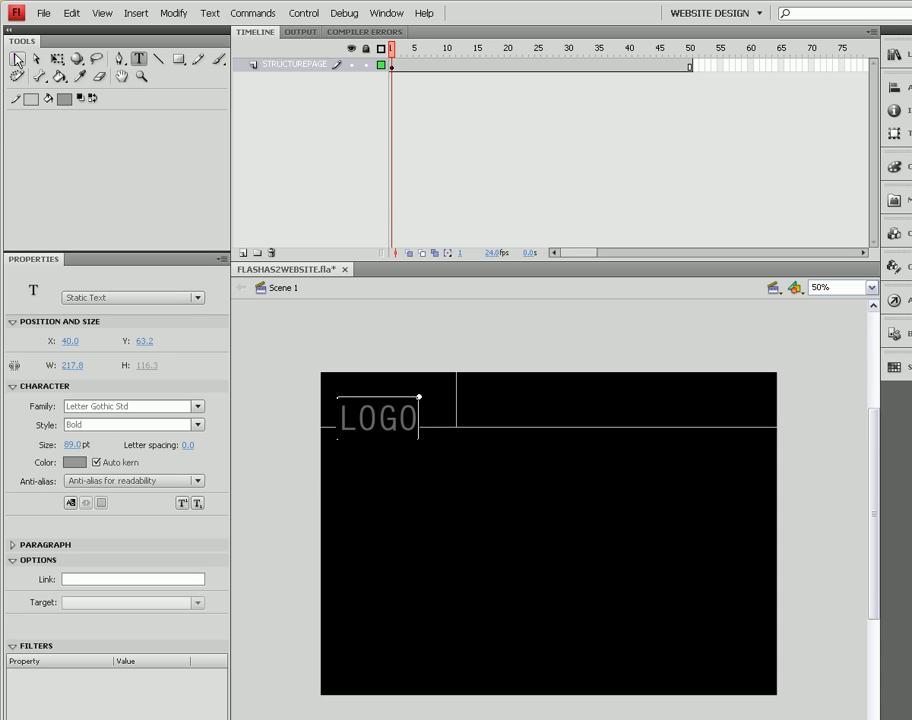
pyautogui.click(16, 57)
pyautogui.moveTo(362, 424); pyautogui.dragTo(368, 405)
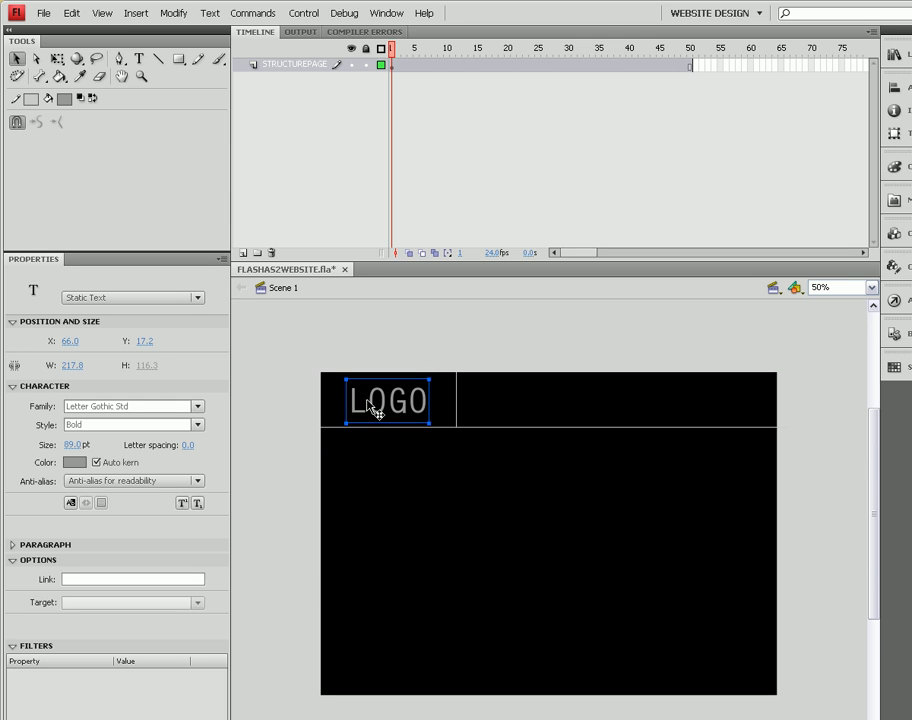
pyautogui.click(263, 428)
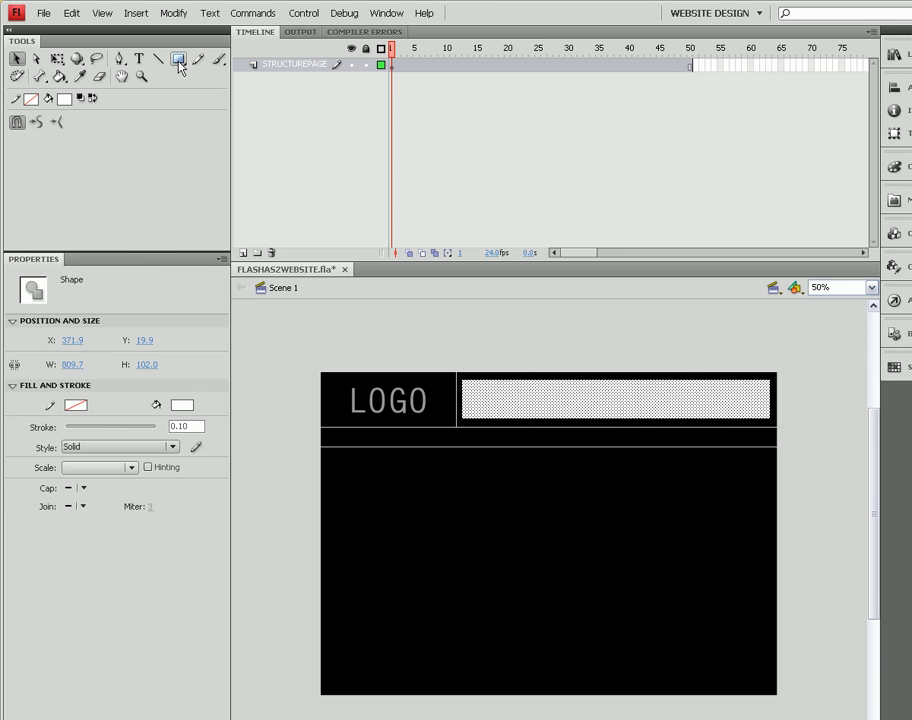
# Step: Switch to the Text tool, set for white 89 pt Letter Gothic Std Bold static text
pyautogui.click(139, 59)
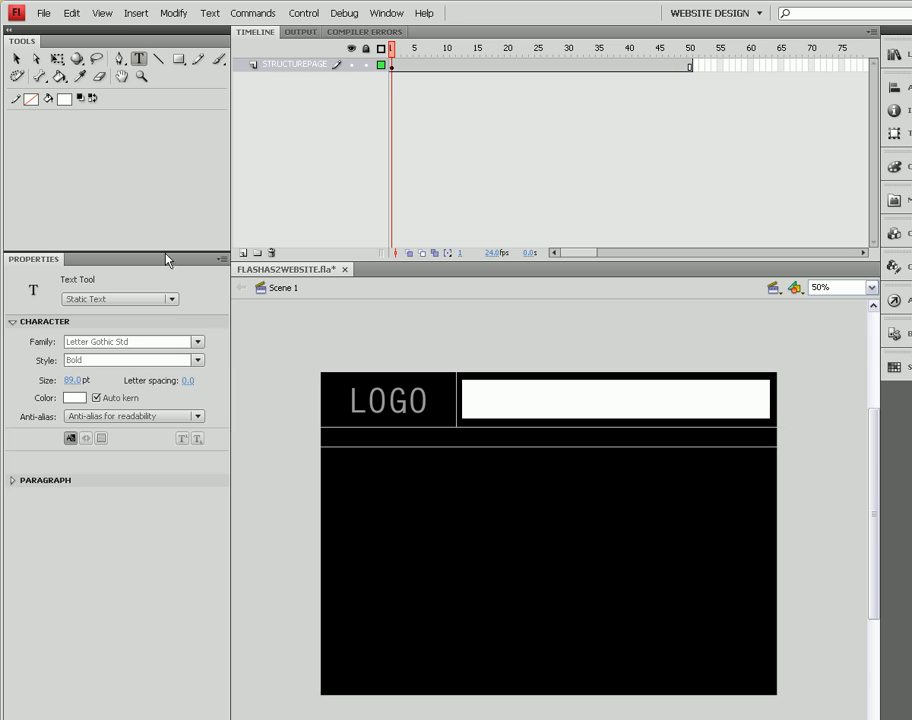
# Step: Type 'Banner Space' in red inside the white rectangle and size it to 61 pt
pyautogui.click(71, 399)
pyautogui.click(81, 503)
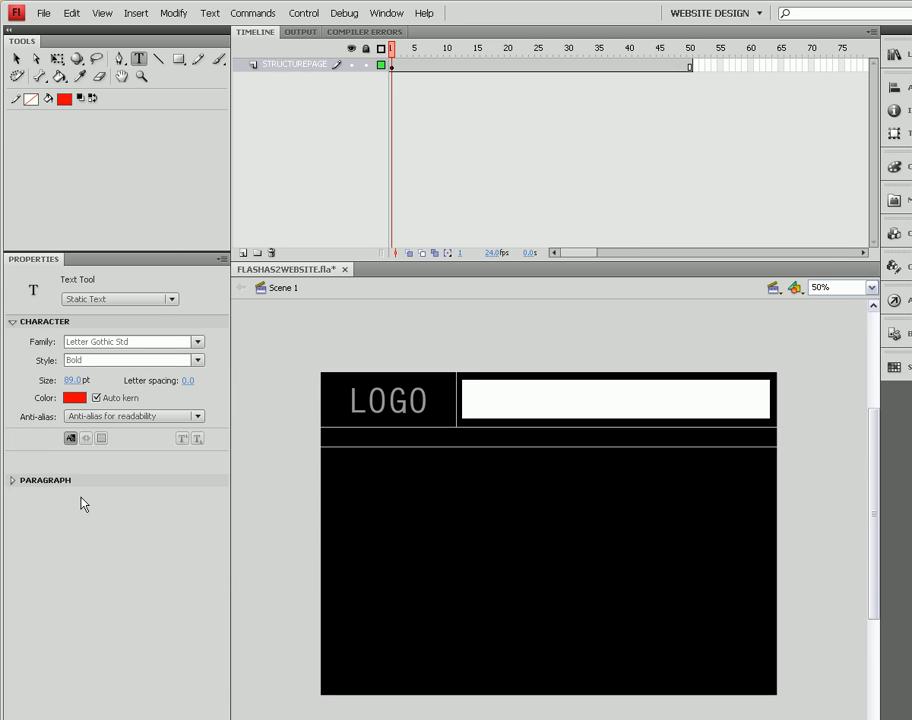
pyautogui.click(531, 377)
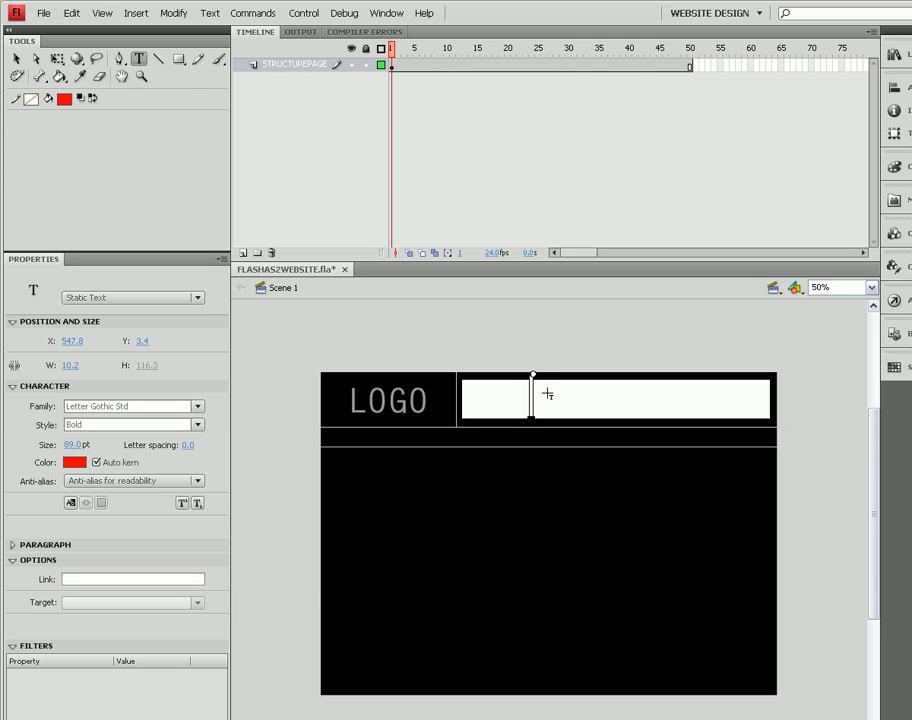
pyautogui.write('Ba')
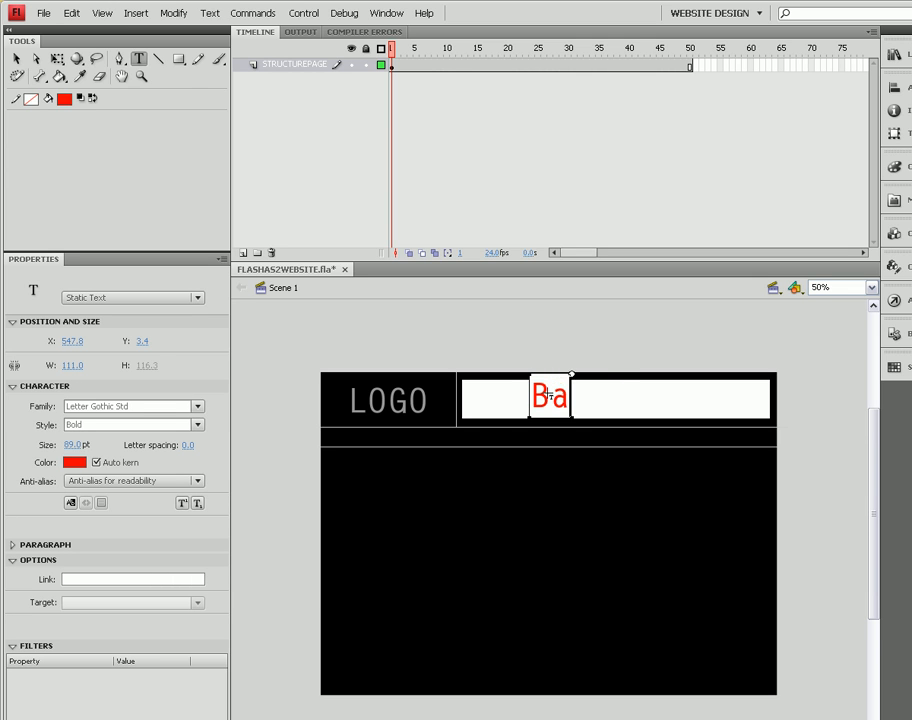
pyautogui.write('nner Space')
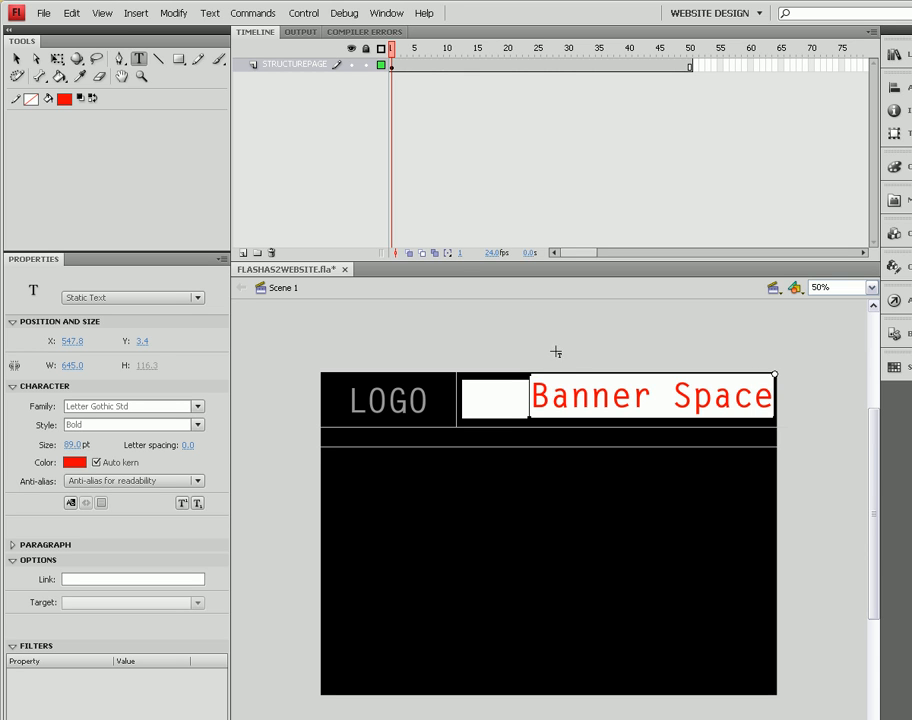
pyautogui.moveTo(775, 400); pyautogui.dragTo(528, 402)
pyautogui.moveTo(67, 452); pyautogui.dragTo(47, 445)
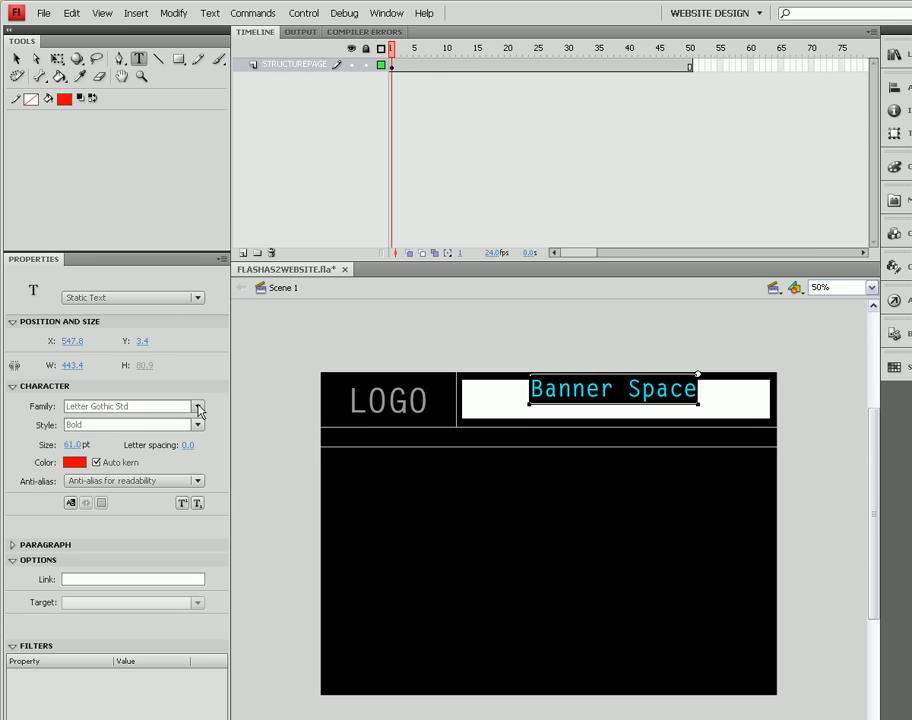
# Step: Change the Banner Space font to Arial with the Black style
pyautogui.click(199, 409)
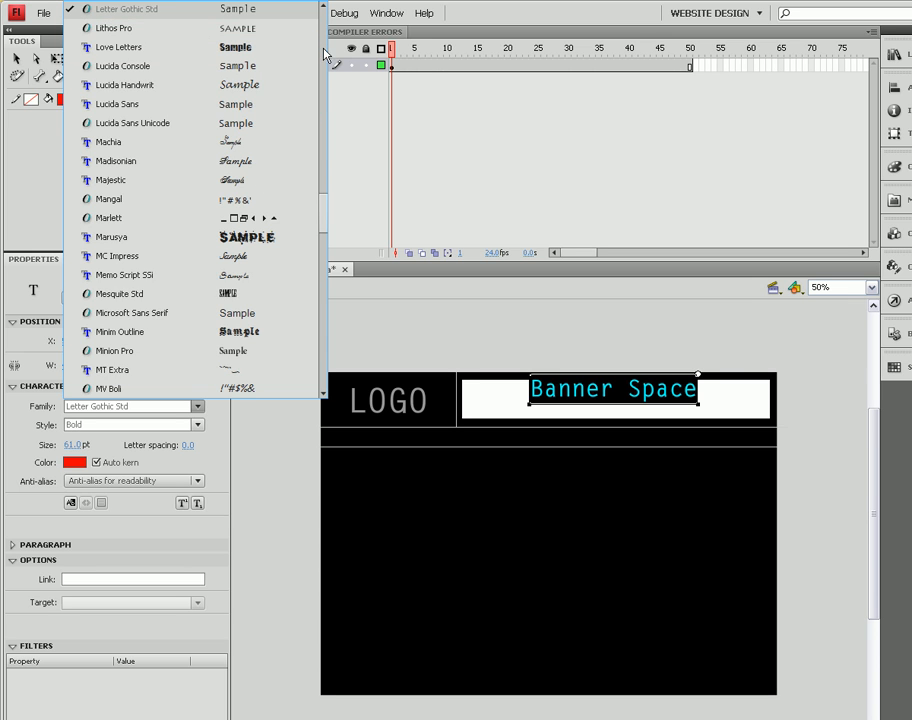
pyautogui.click(325, 192)
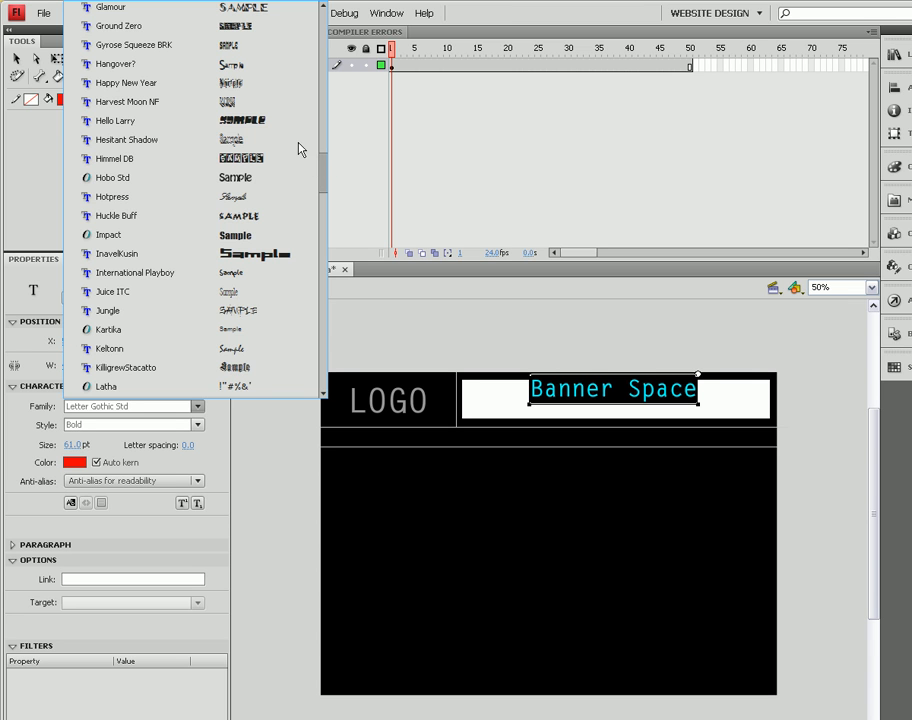
pyautogui.scroll(2, 218, 349)
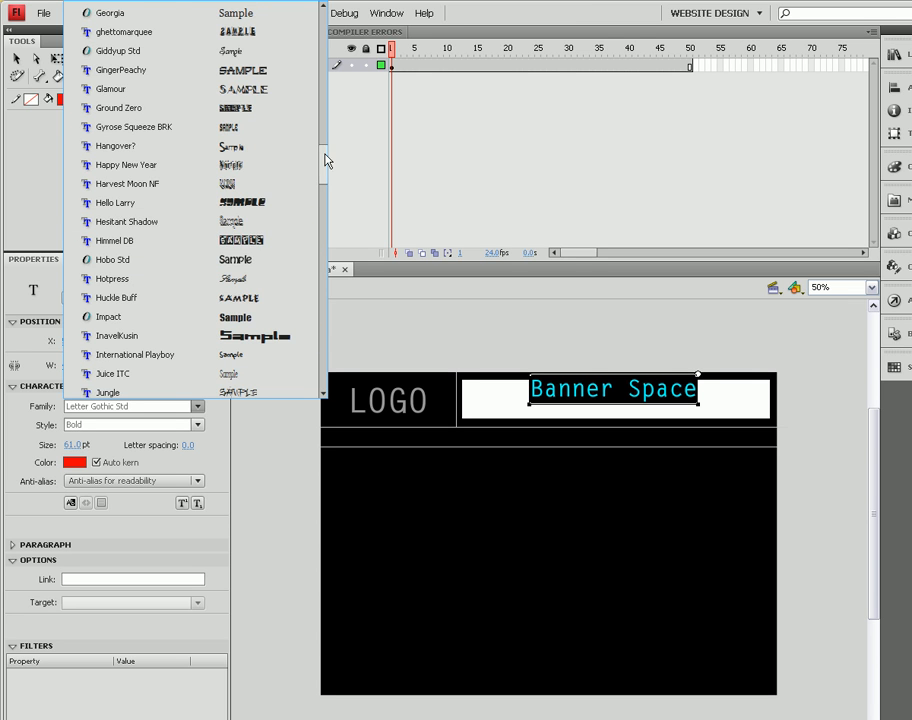
pyautogui.scroll(3, 328, 126)
pyautogui.scroll(20, 326, 92)
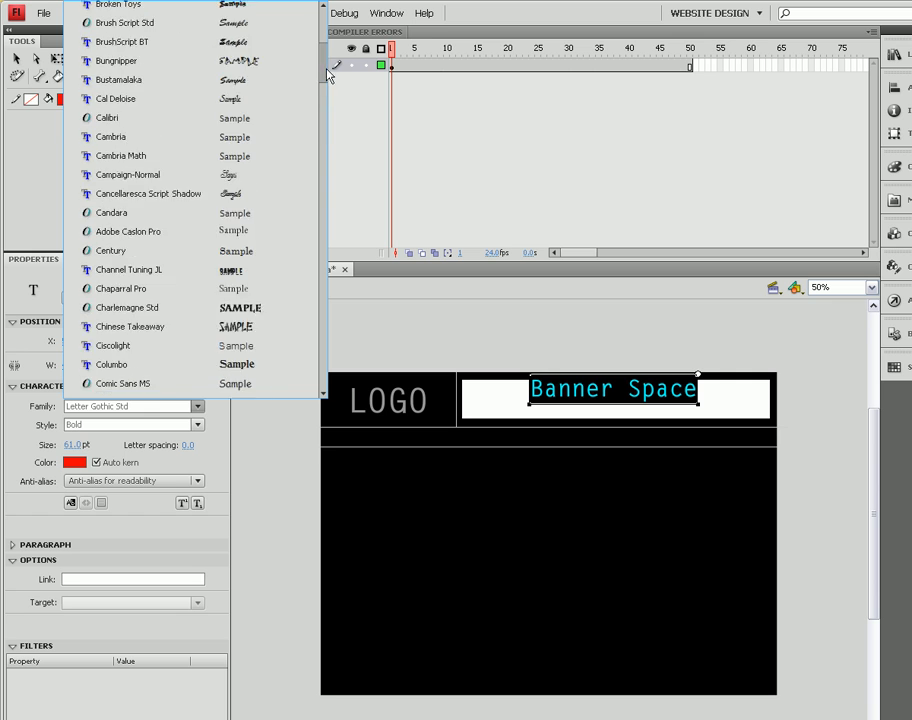
pyautogui.scroll(2, 328, 45)
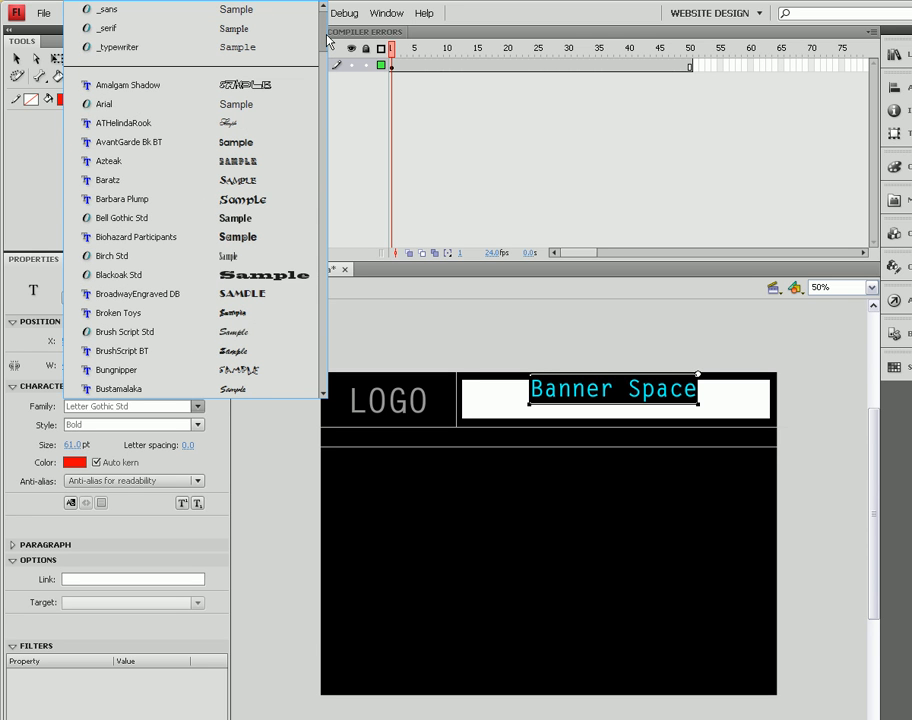
pyautogui.click(257, 107)
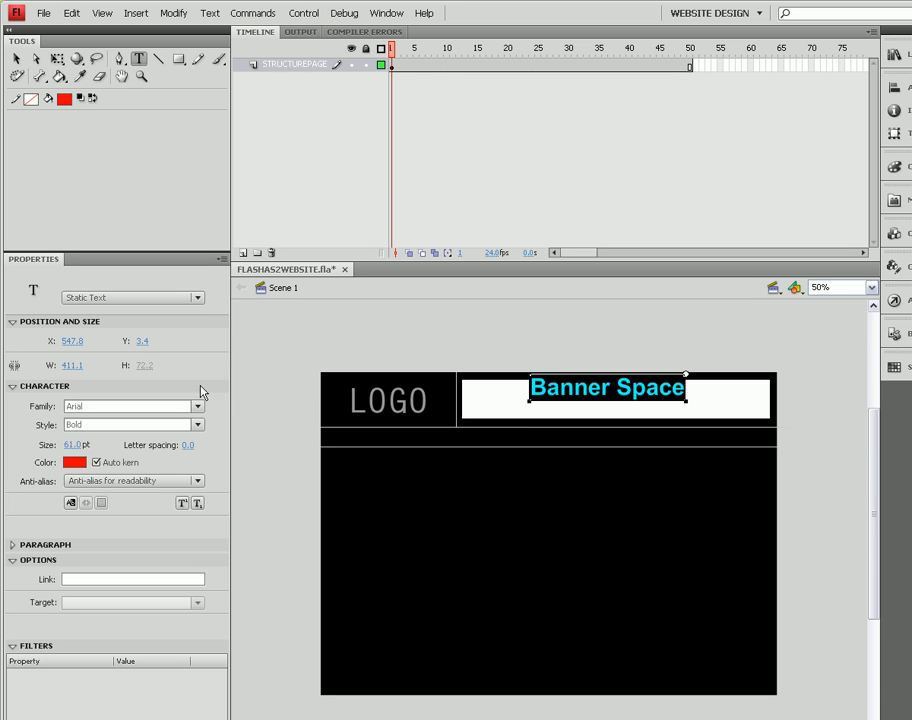
pyautogui.click(197, 425)
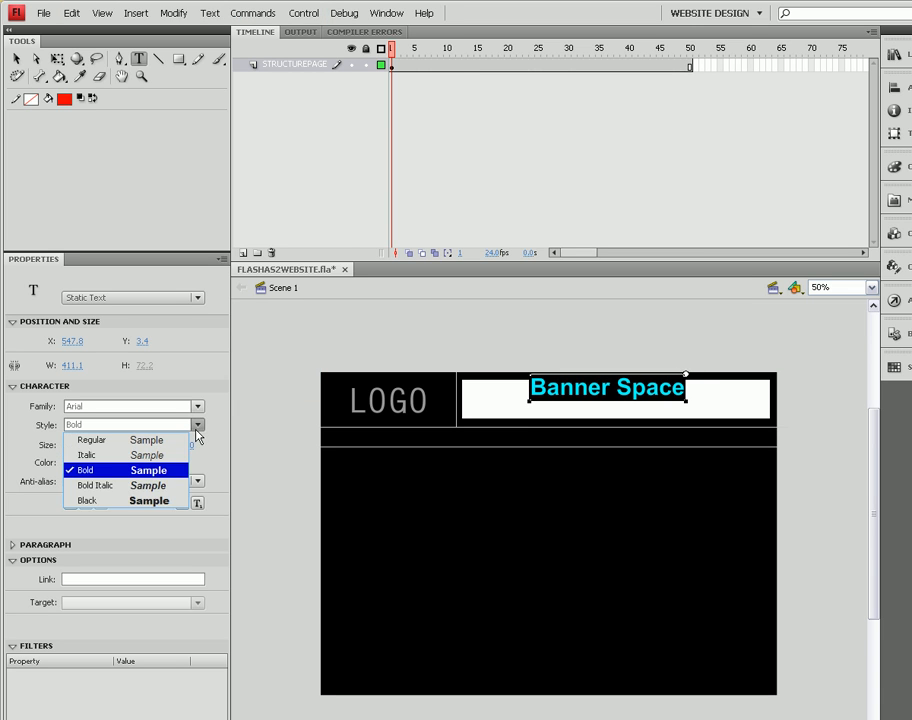
pyautogui.click(178, 497)
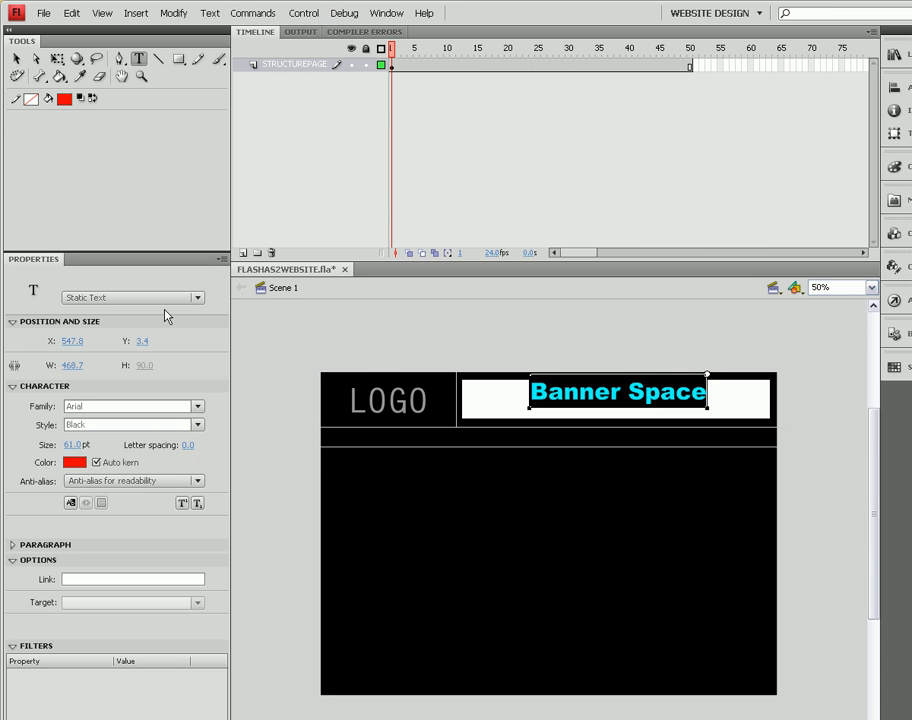
# Step: Nudge the Banner Space text with arrow keys to X 521.8, Y 23.4, centred in the bar
pyautogui.click(13, 59)
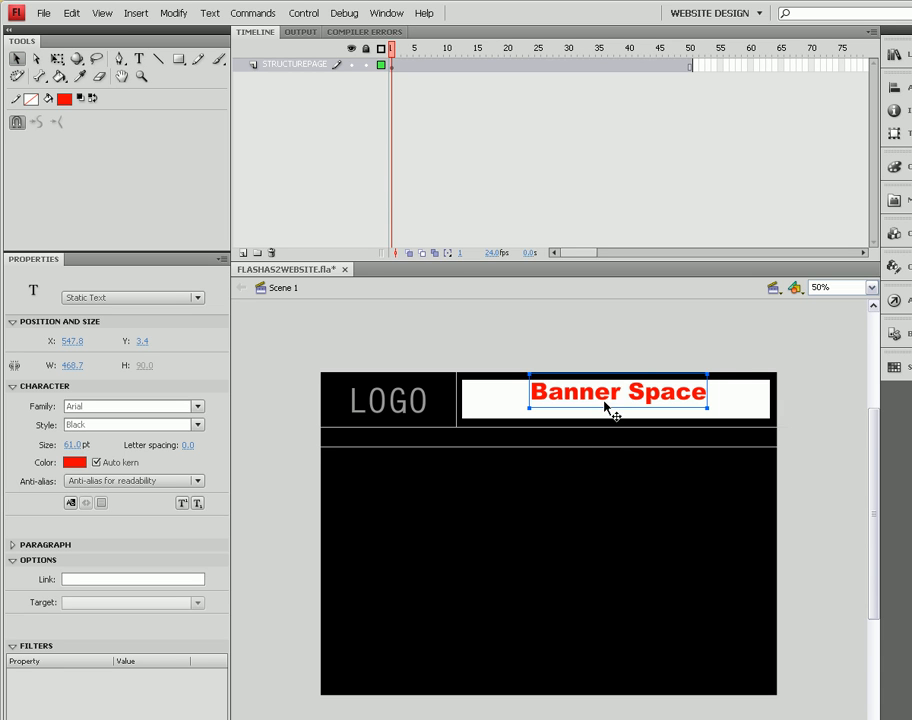
pyautogui.press('Down')
pyautogui.press('Down')
pyautogui.press('Down')
pyautogui.press('Down')
pyautogui.press('Down')
pyautogui.press('Down')
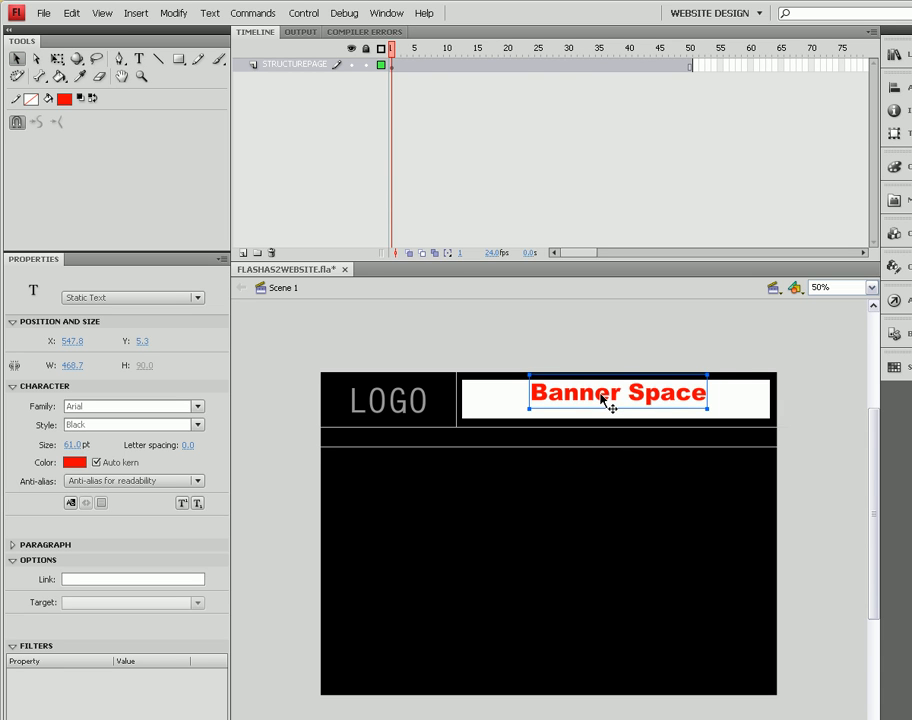
pyautogui.press('Left')
pyautogui.press('Left')
pyautogui.press('Left')
pyautogui.press('Left')
pyautogui.press('Left')
pyautogui.press('Left')
pyautogui.press('Left')
pyautogui.press('Left')
pyautogui.press('Left')
pyautogui.press('Left')
pyautogui.press('Left')
pyautogui.press('Left')
pyautogui.press('Left')
pyautogui.press('Left')
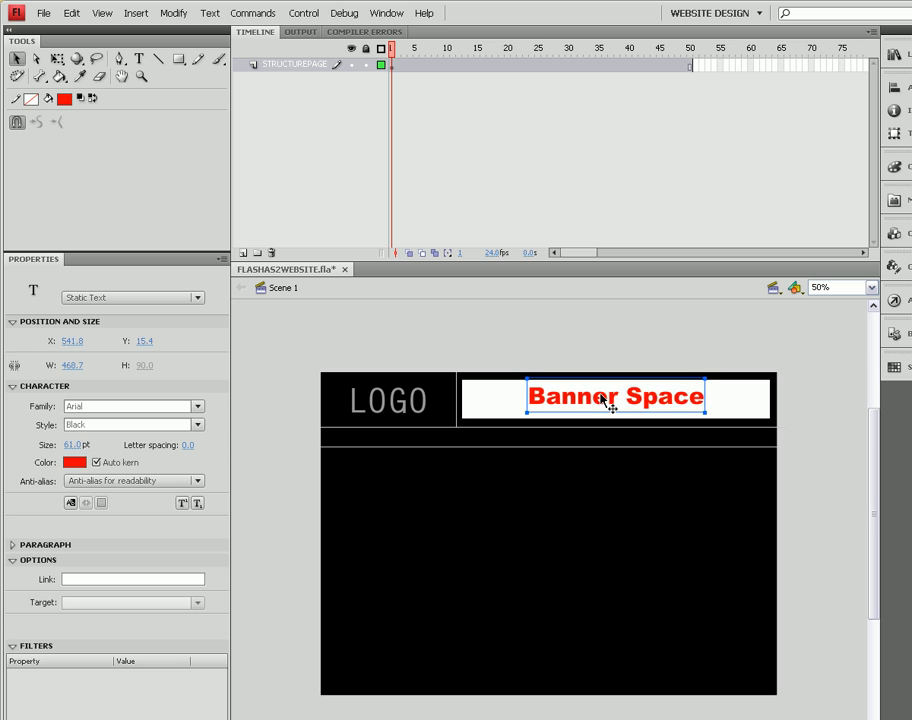
pyautogui.press('Down')
pyautogui.press('Down')
pyautogui.press('Down')
pyautogui.press('Down')
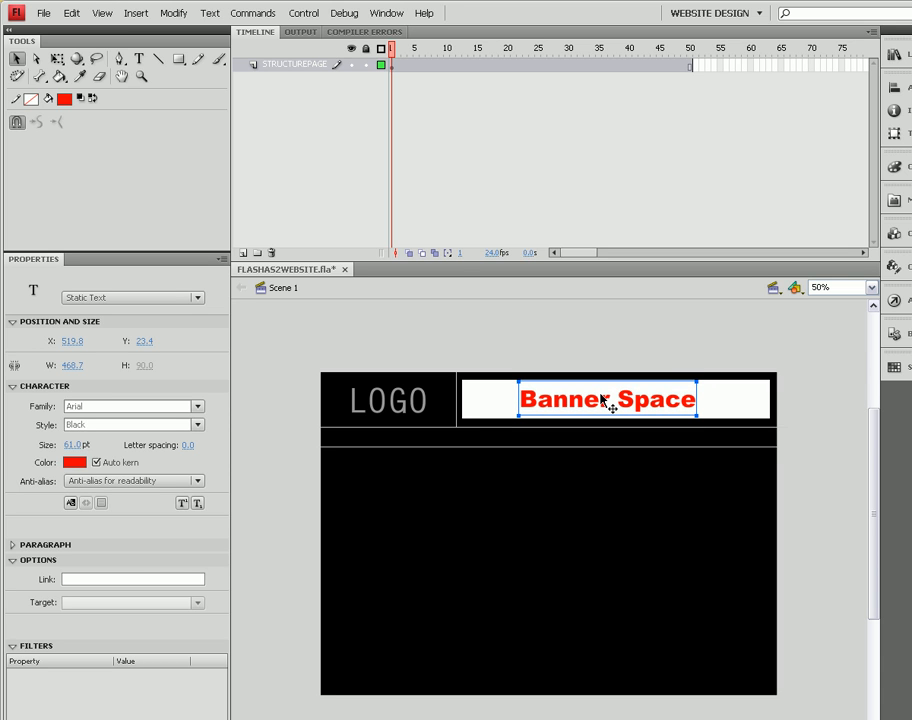
pyautogui.press('Right')
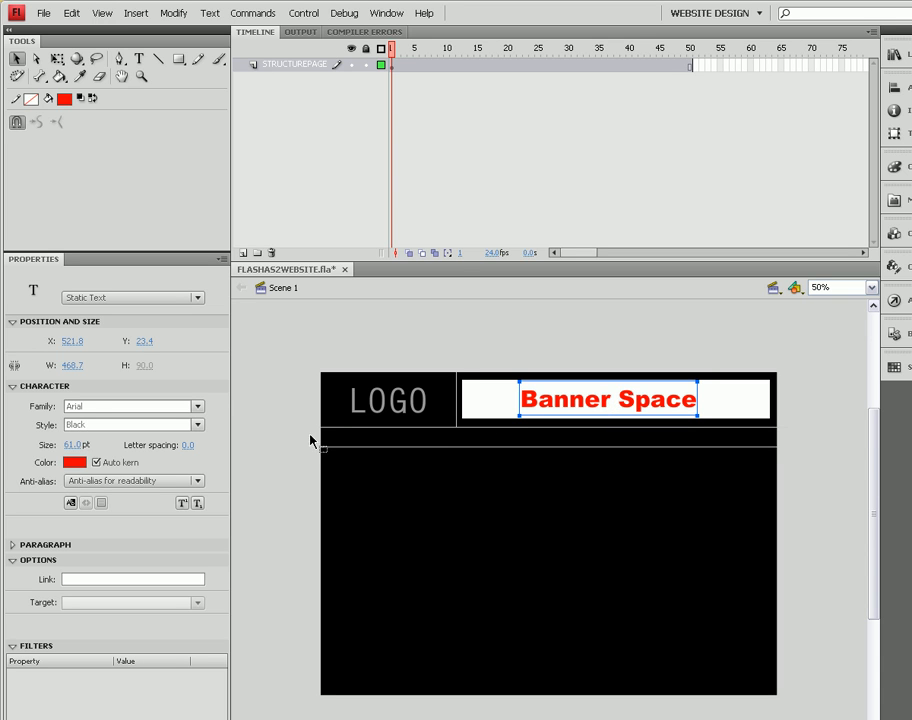
pyautogui.click(265, 620)
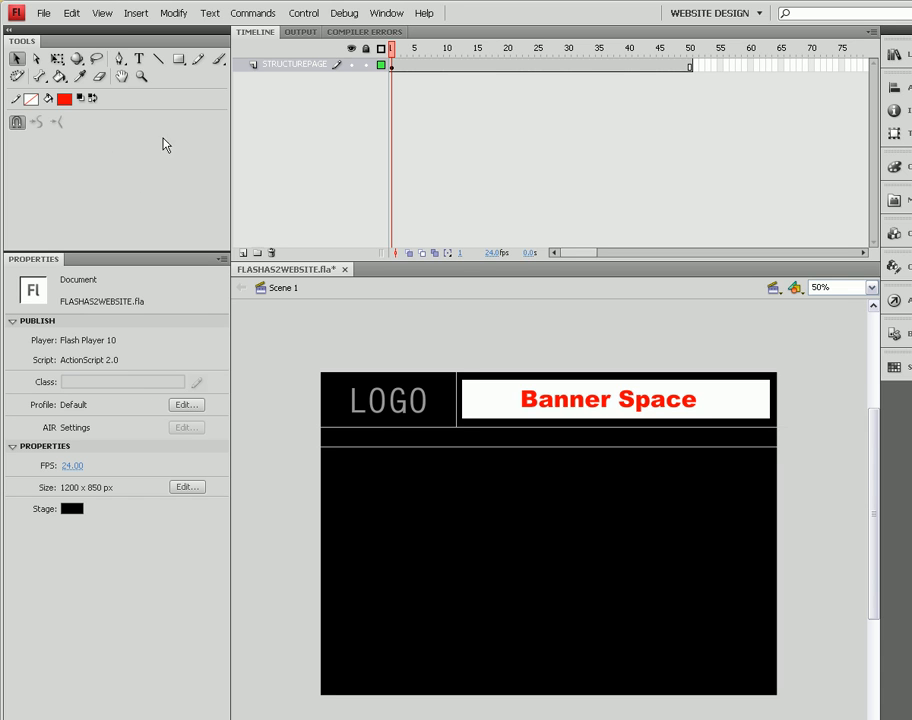
# Step: Select the white bar with its text and convert them to a Button symbol named 'banner1'
pyautogui.click(57, 59)
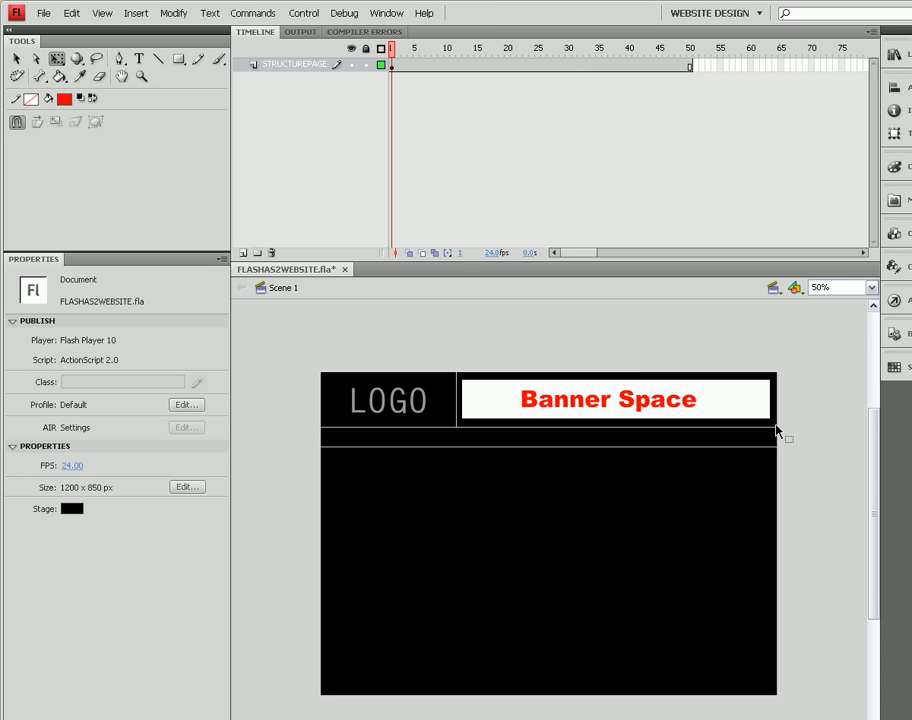
pyautogui.moveTo(773, 424); pyautogui.dragTo(460, 380)
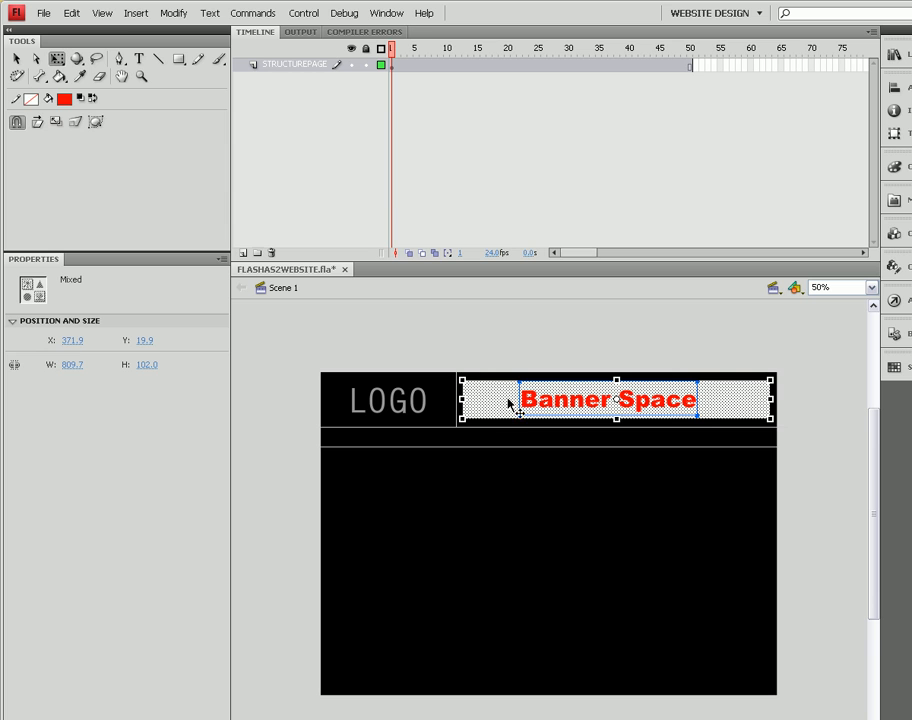
pyautogui.rightClick(495, 409)
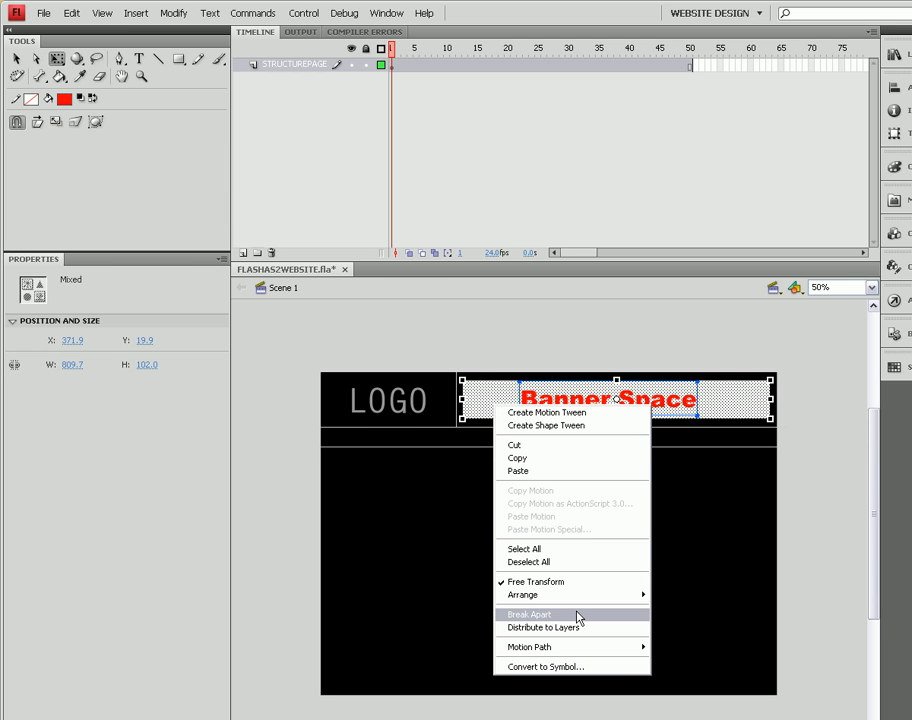
pyautogui.click(567, 666)
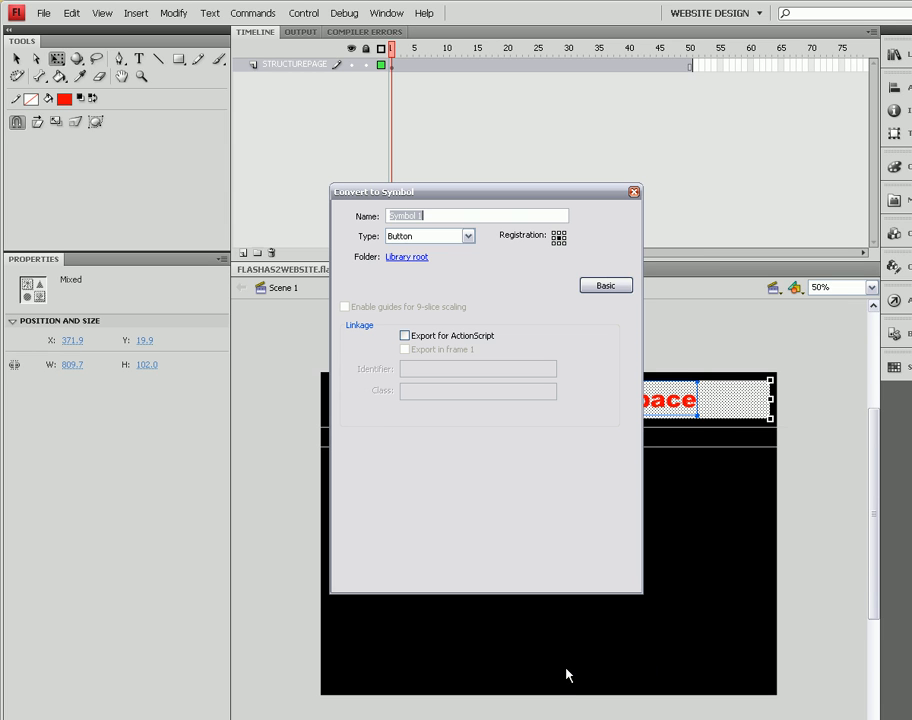
pyautogui.click(466, 237)
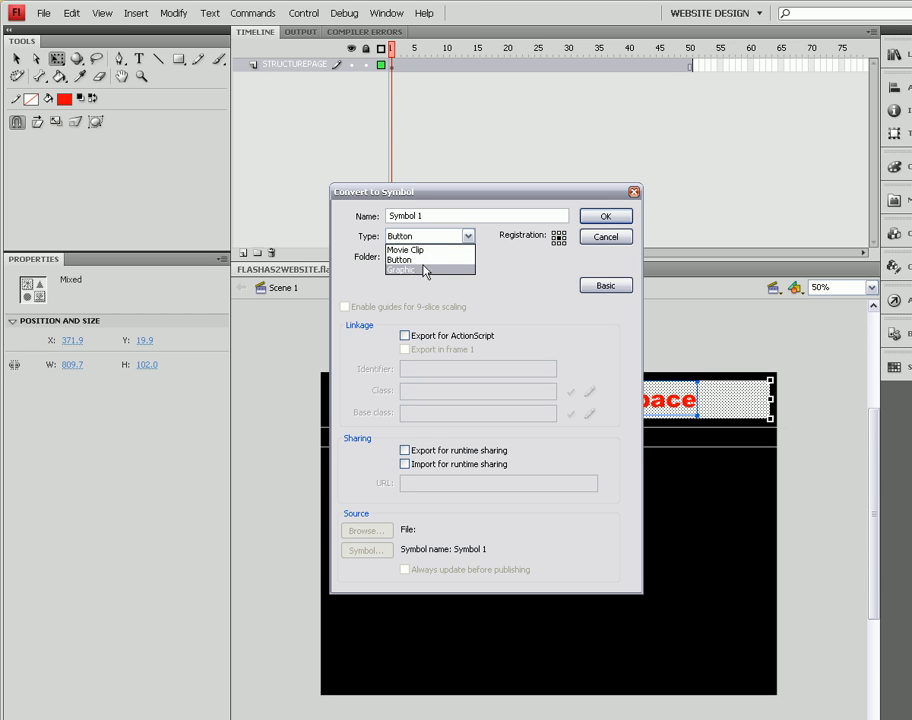
pyautogui.click(551, 262)
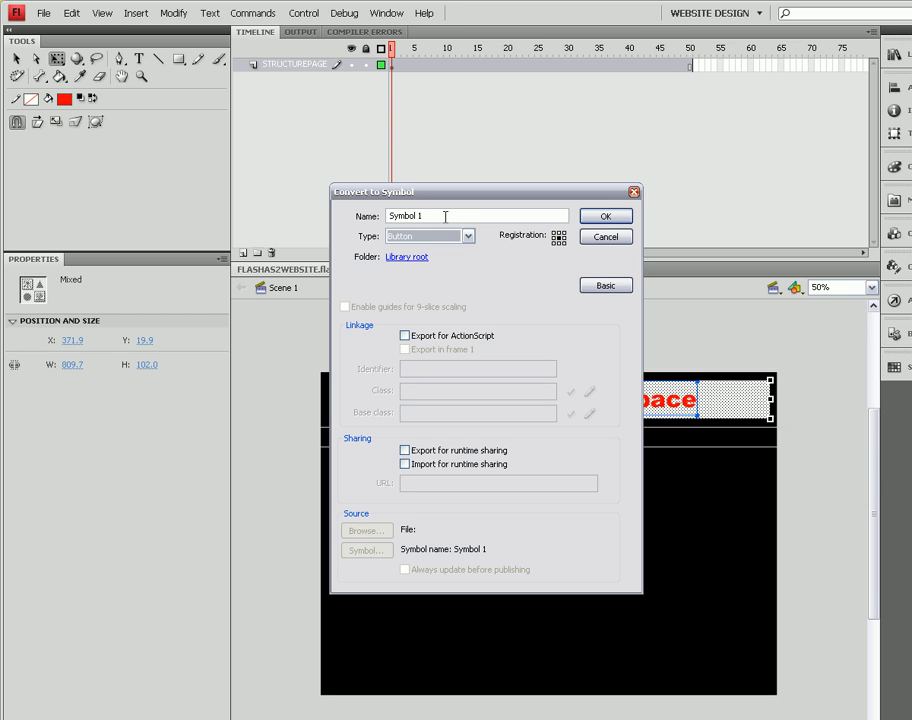
pyautogui.moveTo(446, 215); pyautogui.dragTo(390, 216)
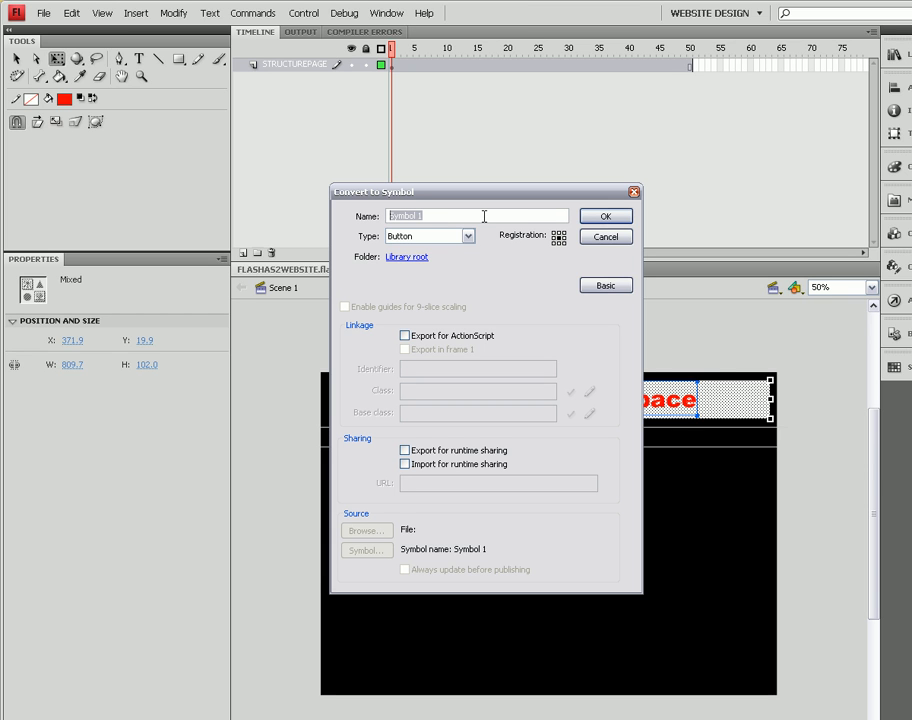
pyautogui.write('banner1')
pyautogui.click(605, 218)
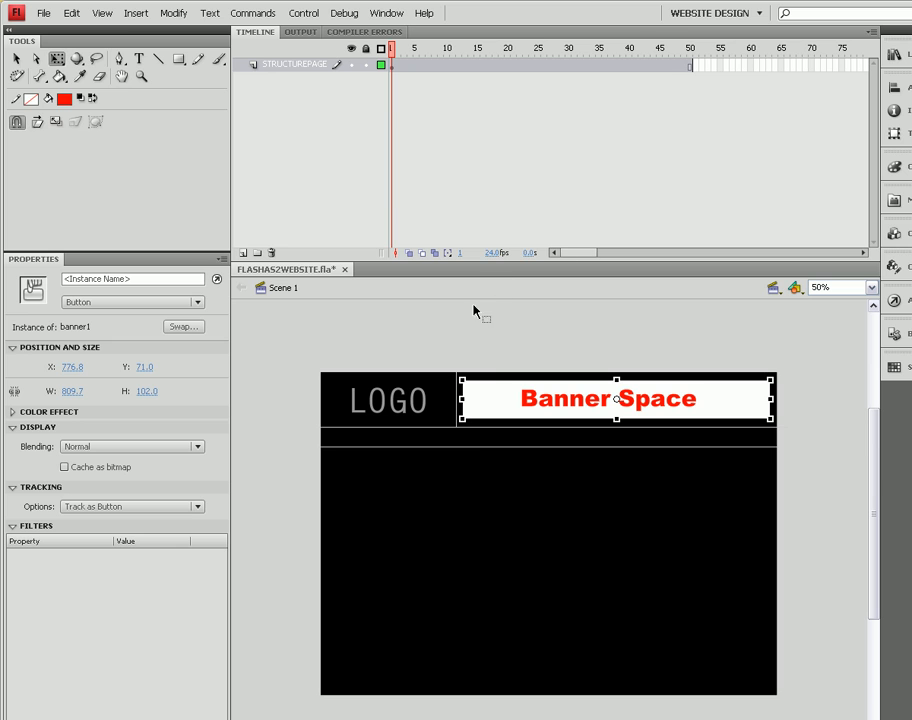
# Step: Set the button's instance name to 'banner1' and open its Actions panel with F9
pyautogui.click(113, 279)
pyautogui.write('bann')
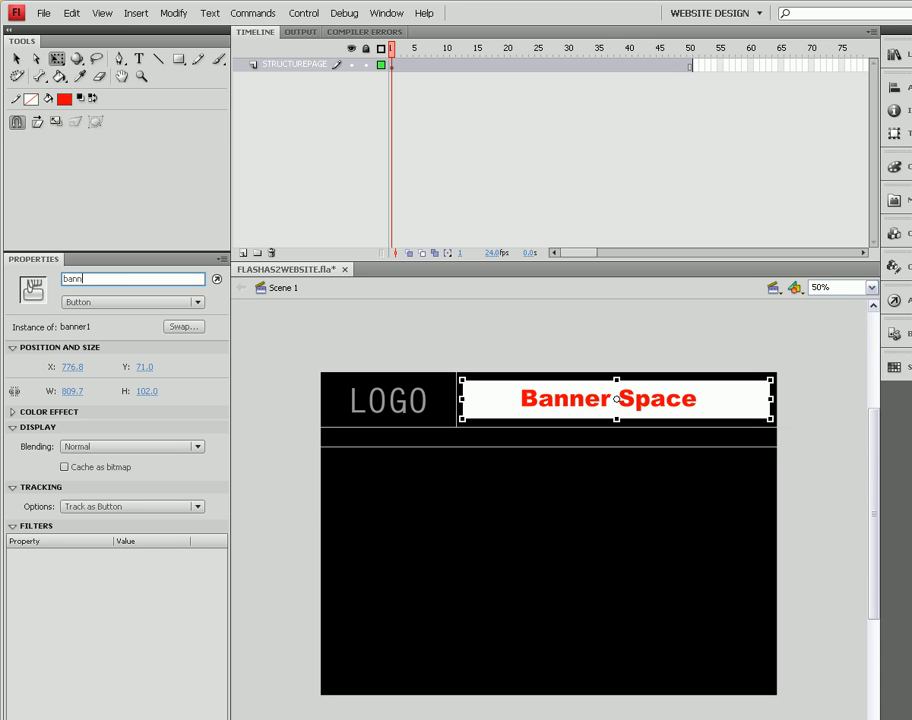
pyautogui.write('er1')
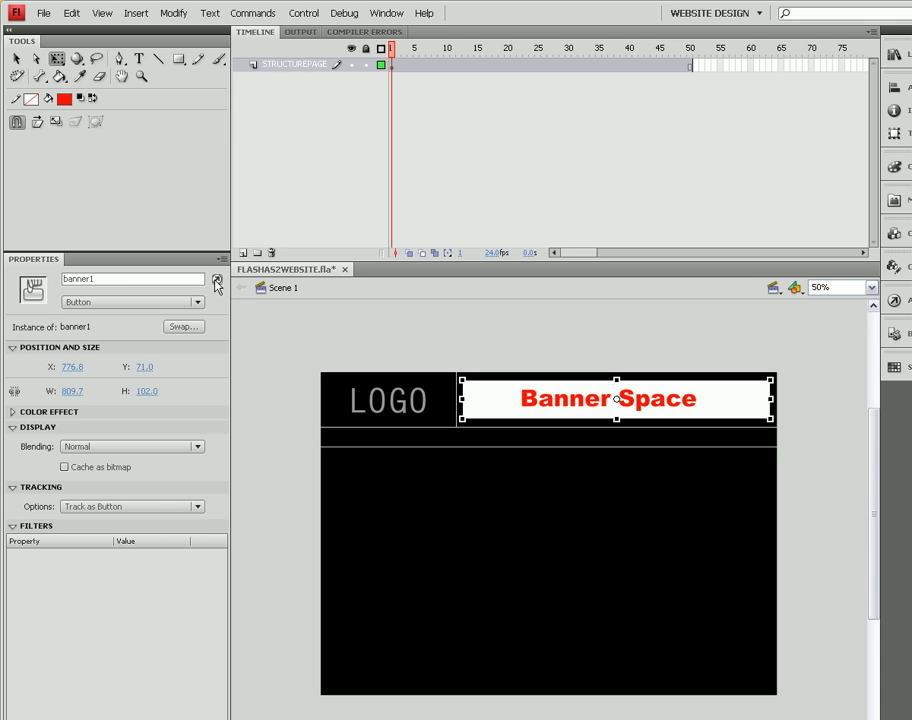
pyautogui.press('F9')
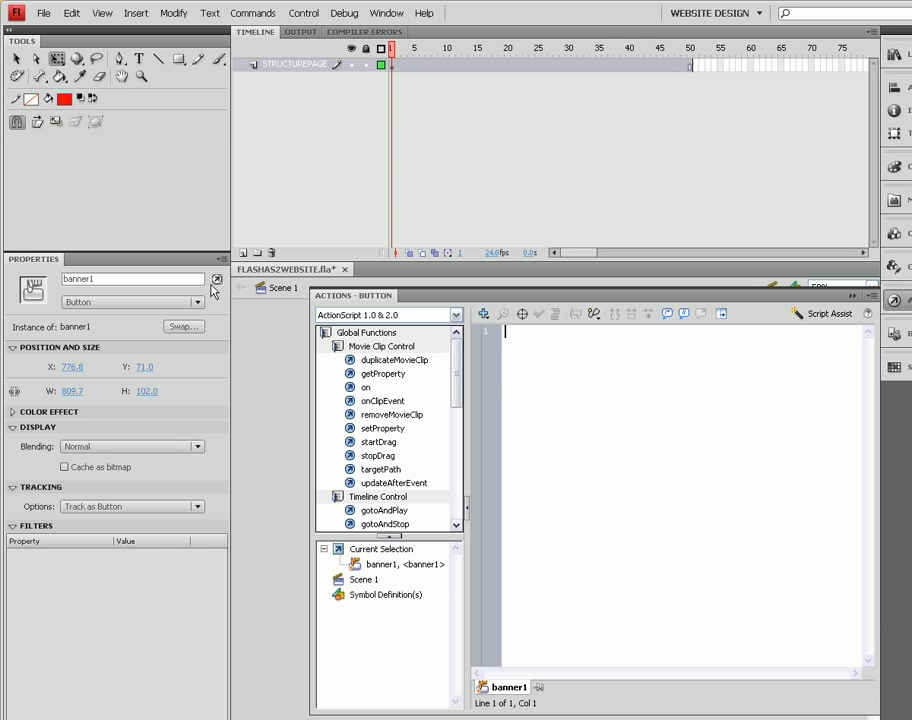
pyautogui.click(95, 572)
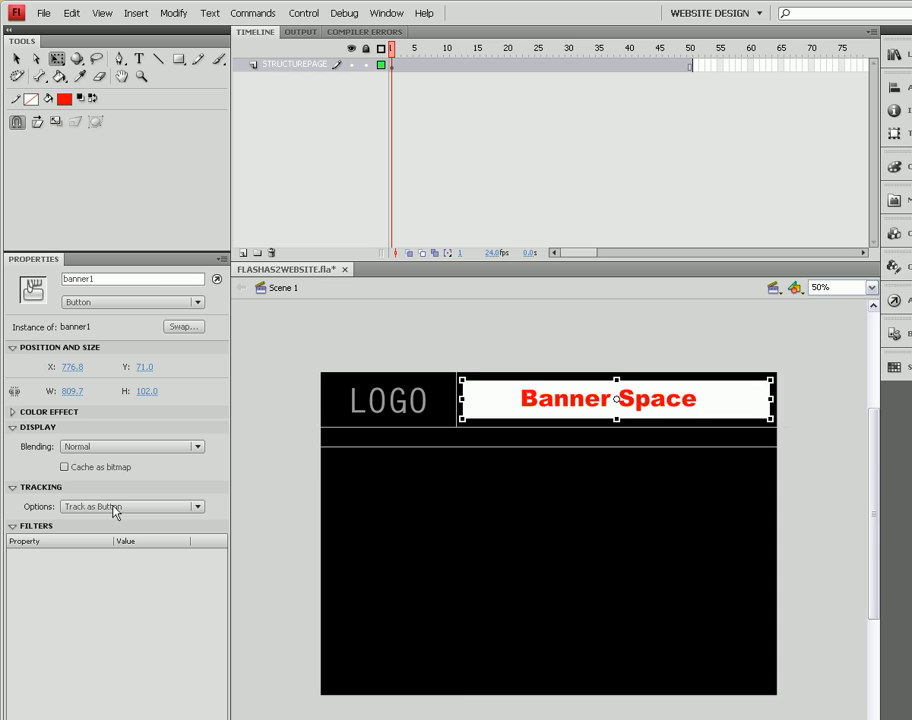
pyautogui.click(217, 280)
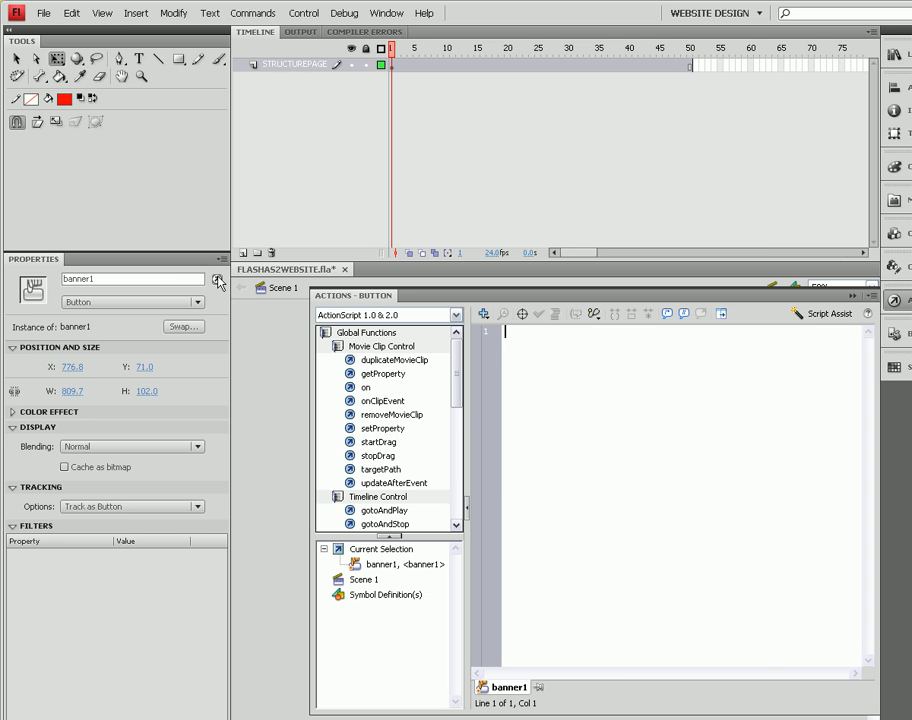
pyautogui.rightClick(576, 391)
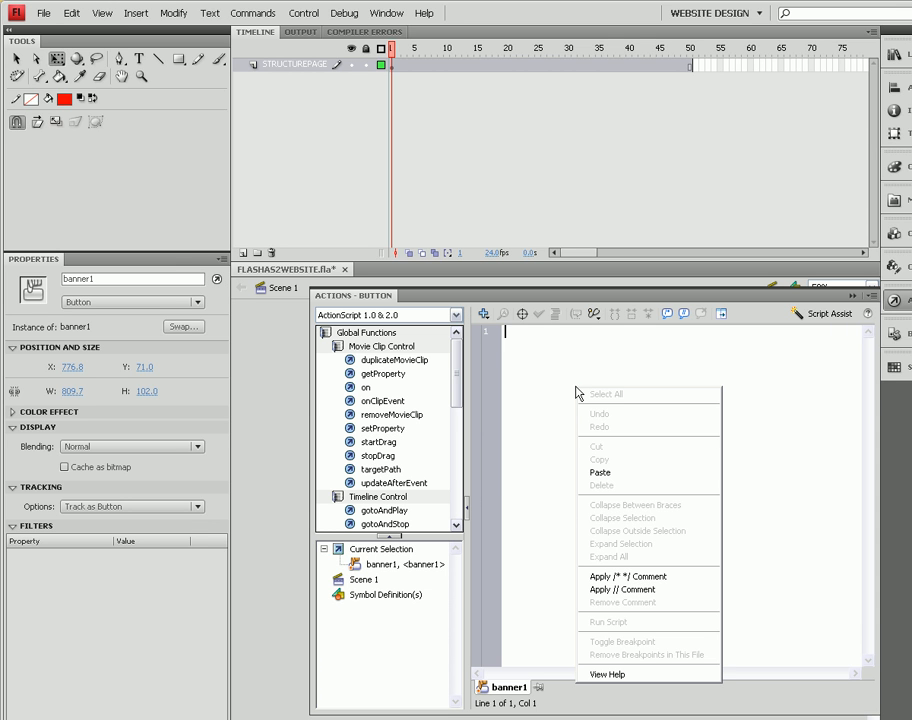
pyautogui.click(605, 472)
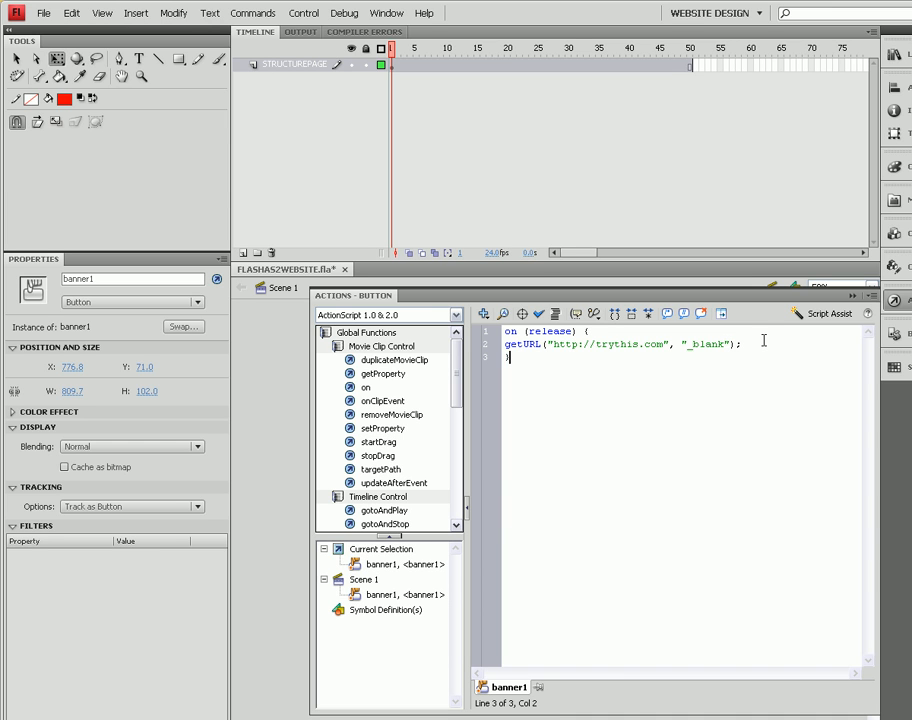
pyautogui.click(853, 297)
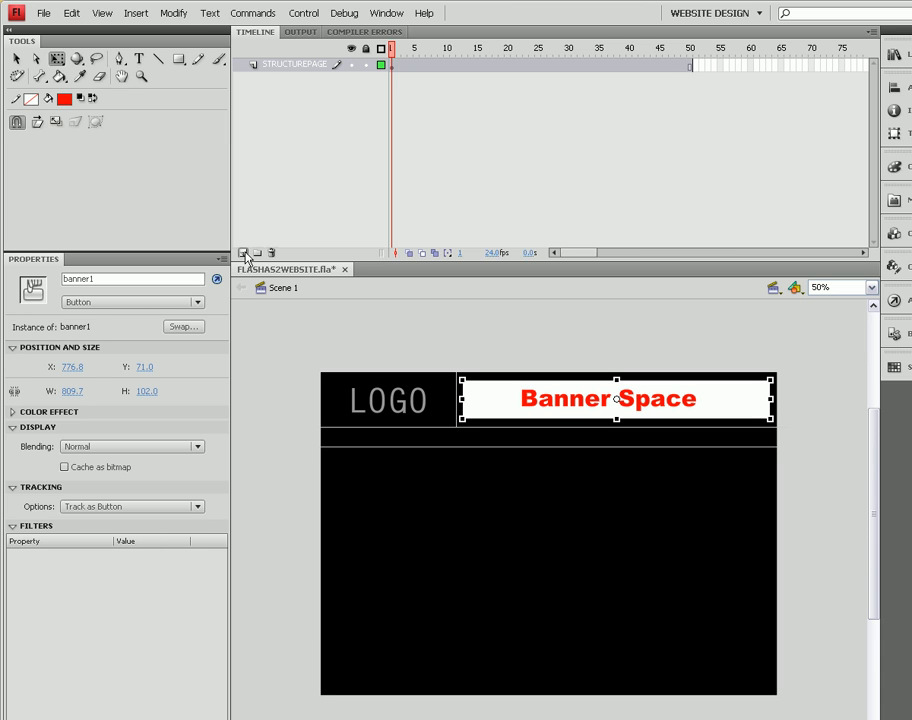
# Step: Insert new layers above STRUCTUREPAGE, then delete the surplus Layer 5, leaving five blank layers
pyautogui.click(244, 253)
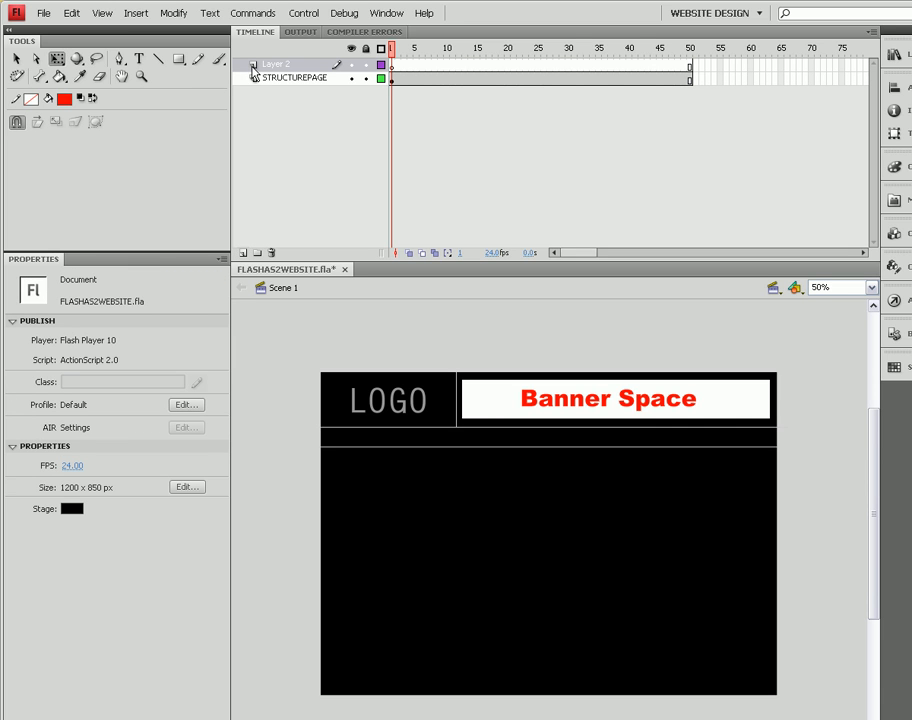
pyautogui.click(243, 253)
pyautogui.click(243, 253)
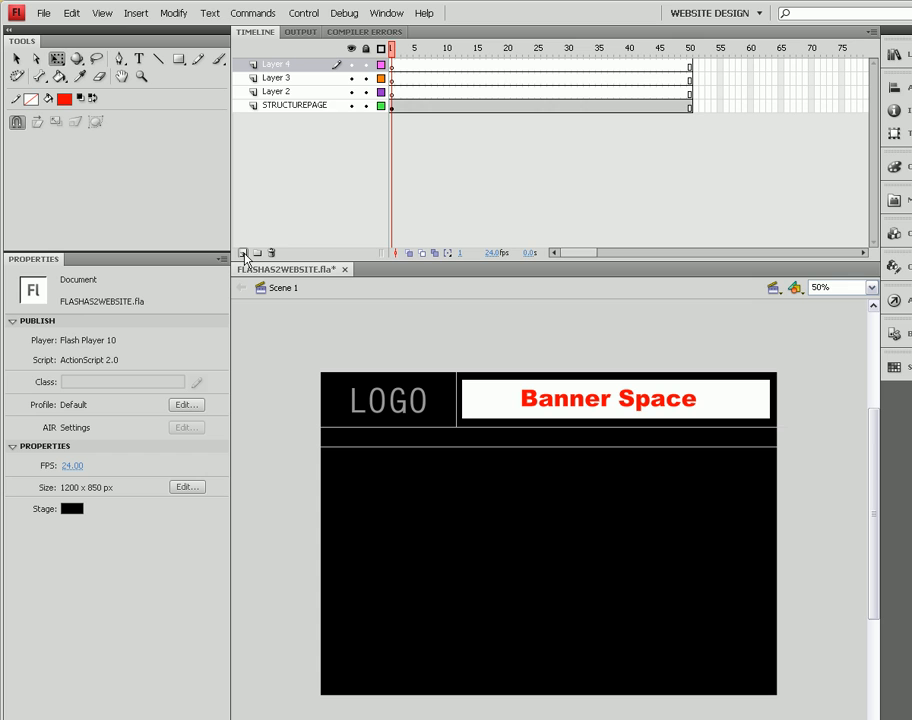
pyautogui.click(243, 253)
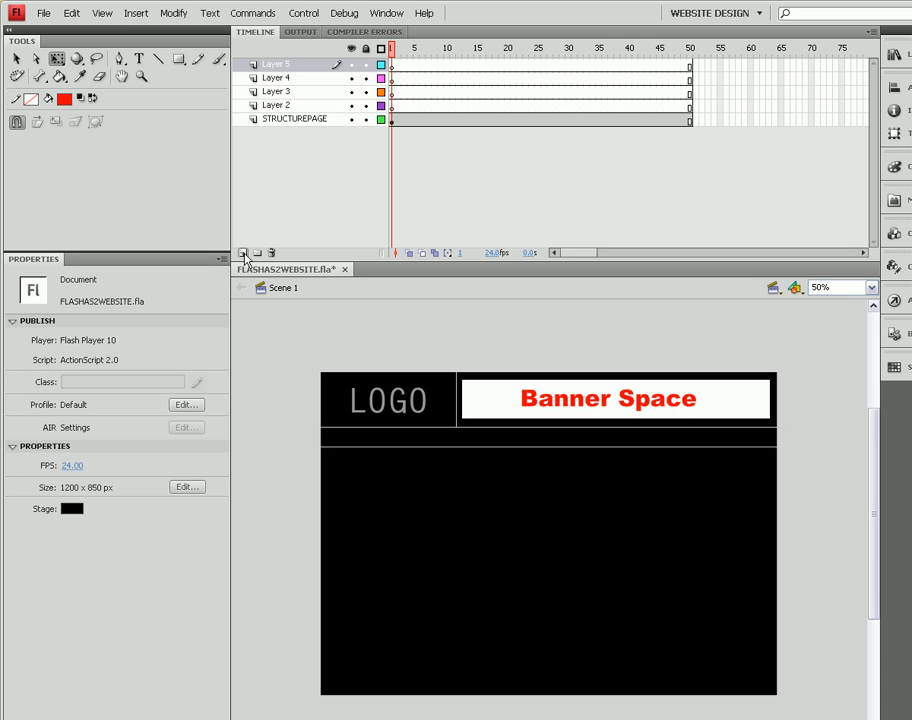
pyautogui.click(252, 107)
pyautogui.doubleClick(253, 110)
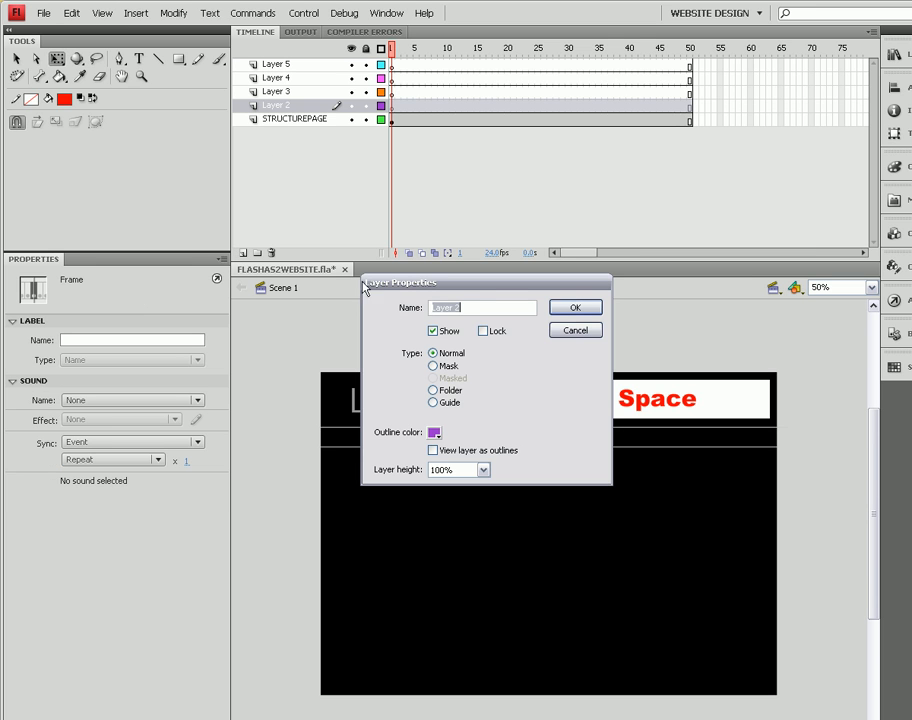
pyautogui.click(572, 332)
pyautogui.click(242, 253)
pyautogui.click(242, 253)
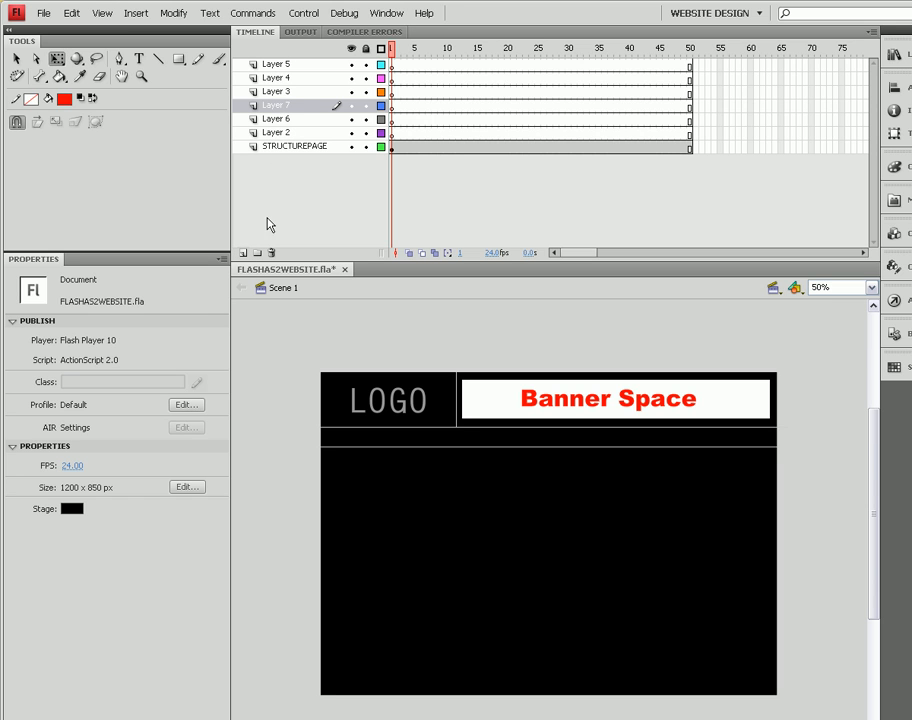
pyautogui.click(278, 65)
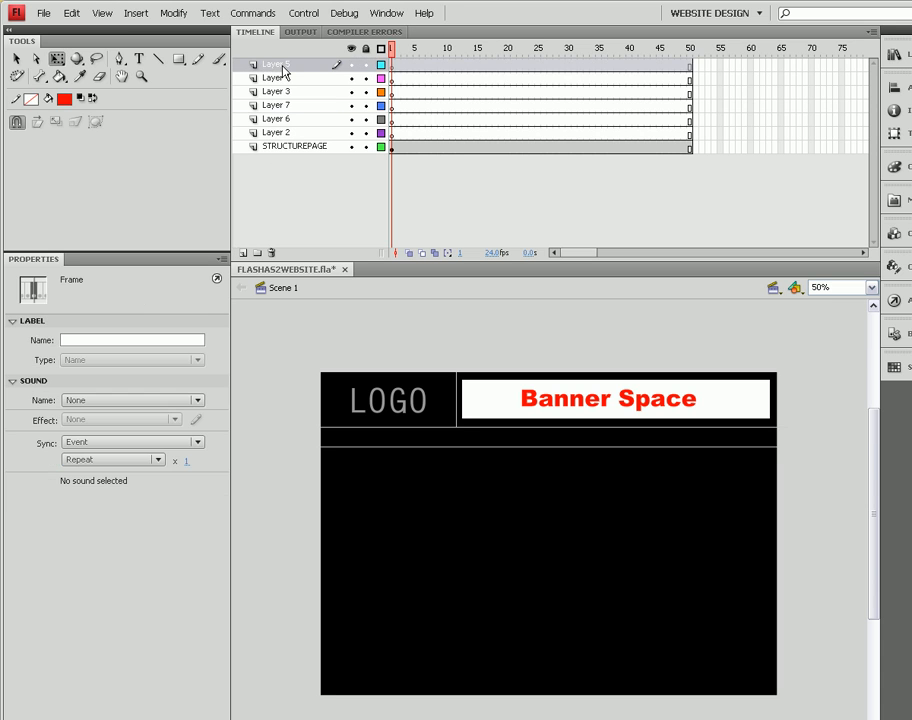
pyautogui.click(273, 253)
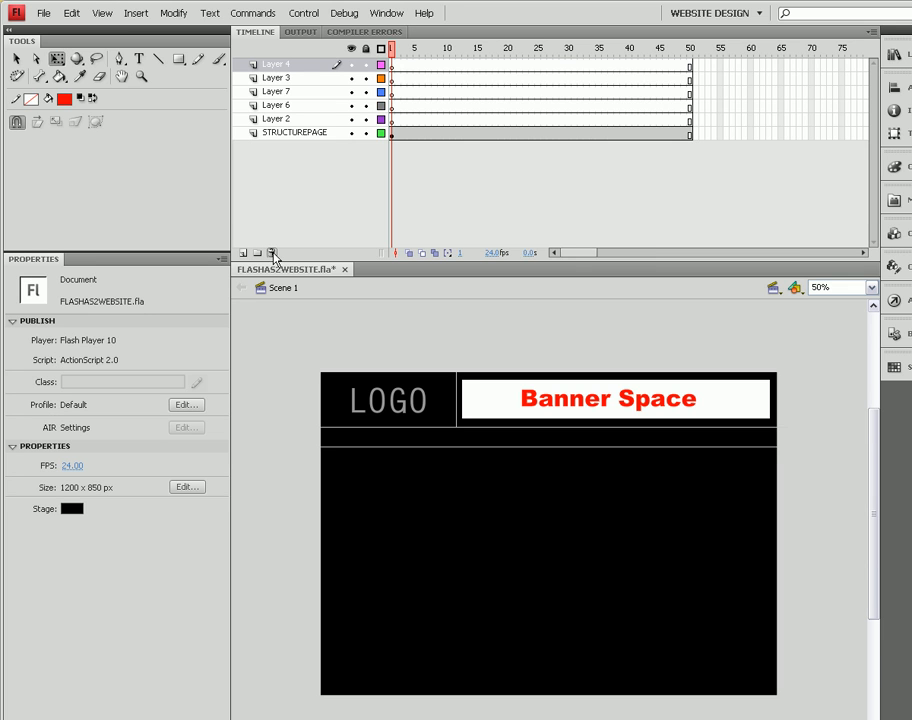
# Step: Rename Layer 2 to 'Home' and Layer 6 to 'About'
pyautogui.doubleClick(255, 121)
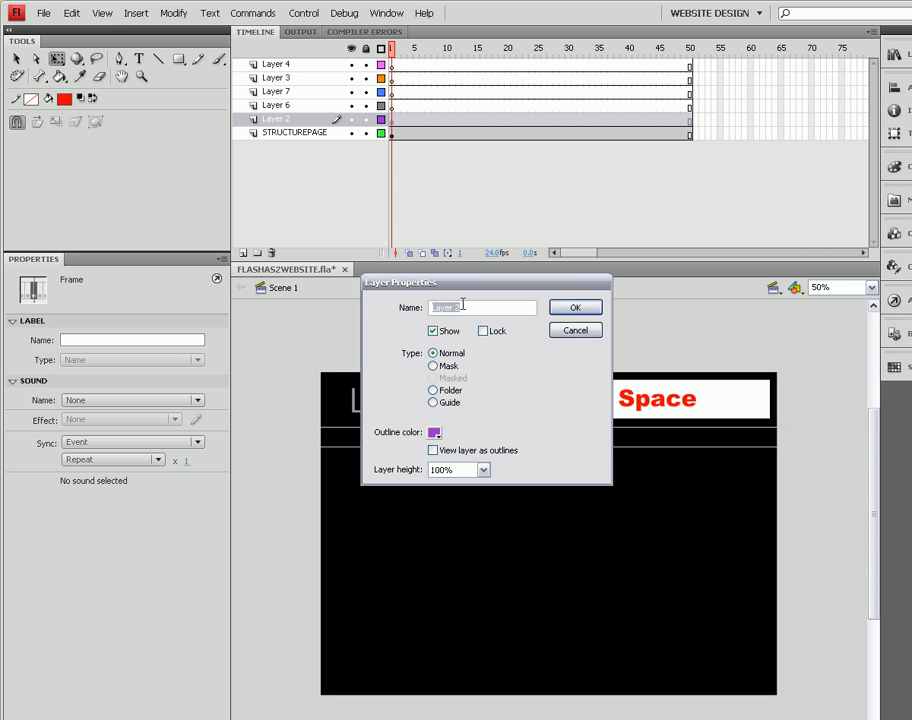
pyautogui.write('Home')
pyautogui.click(573, 309)
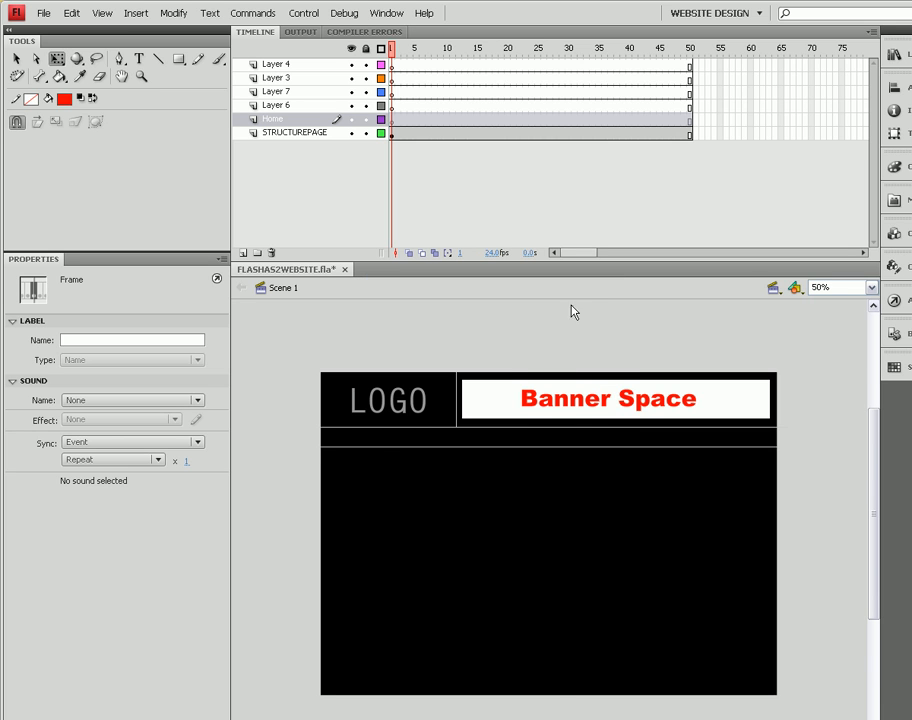
pyautogui.doubleClick(253, 108)
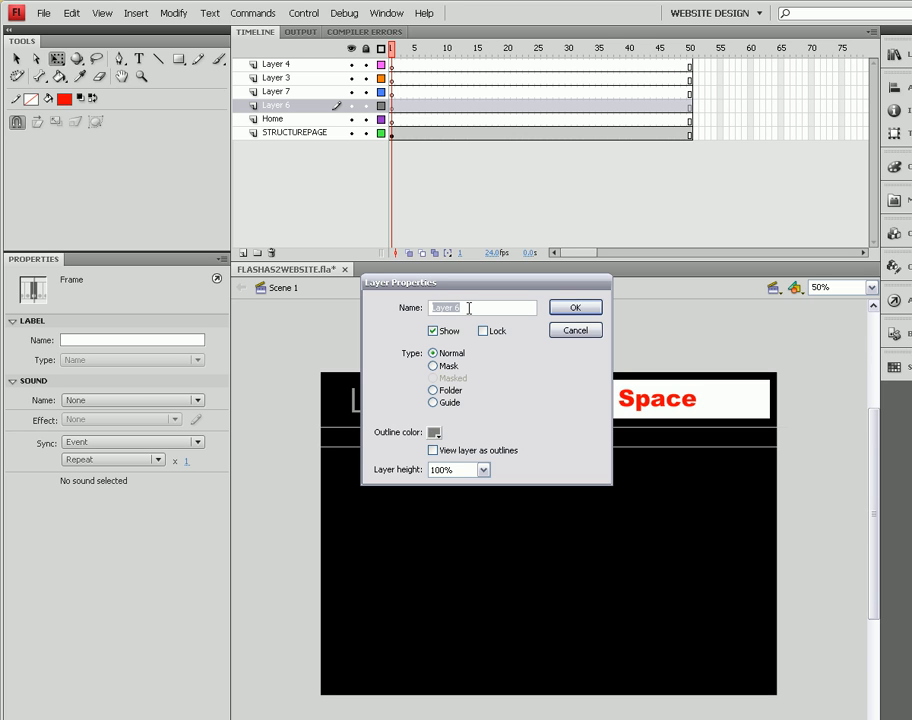
pyautogui.write('aBOUT')
pyautogui.press('BackSpace')
pyautogui.press('BackSpace')
pyautogui.press('BackSpace')
pyautogui.press('BackSpace')
pyautogui.press('BackSpace')
pyautogui.write('About')
pyautogui.click(575, 307)
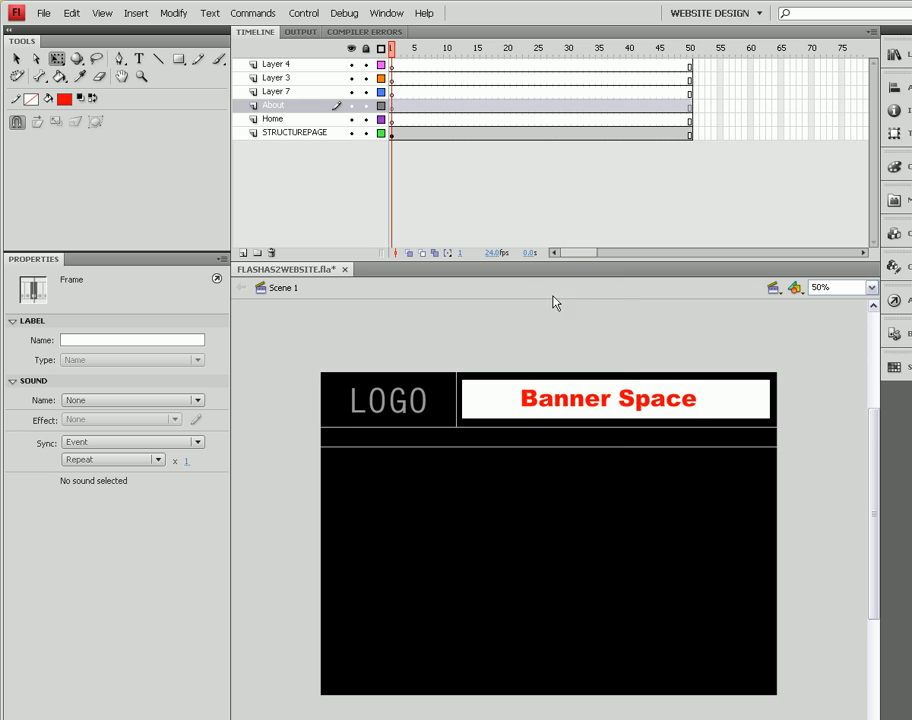
# Step: Rename Layer 7 to 'Portfolio'
pyautogui.click(251, 93)
pyautogui.doubleClick(253, 97)
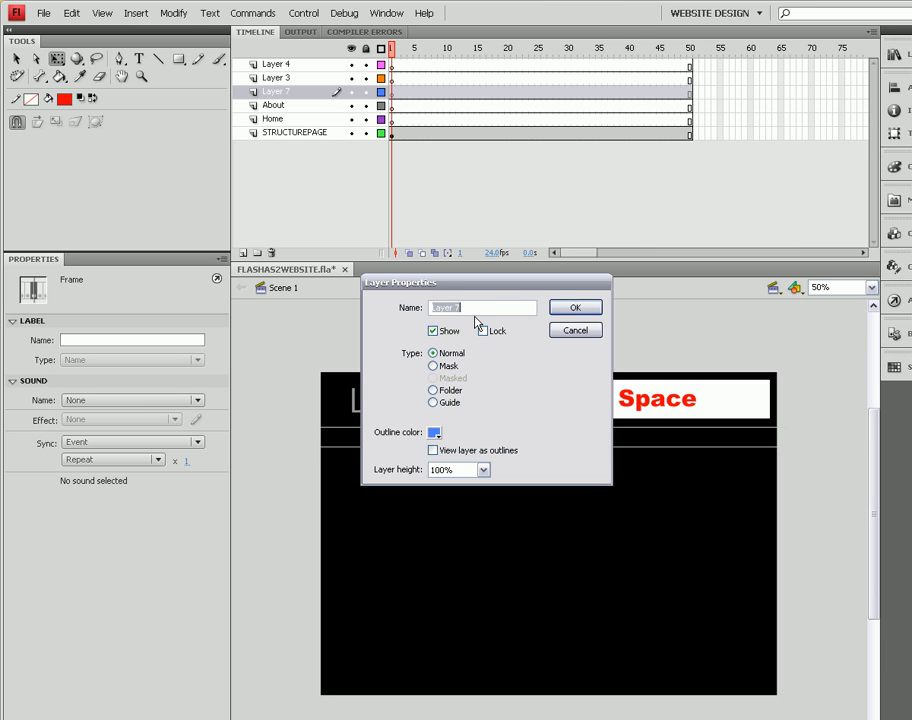
pyautogui.write('Pr')
pyautogui.press('BackSpace')
pyautogui.write('ortfolio')
pyautogui.click(575, 308)
# Step: Rename Layer 3 to 'Contact' and Layer 4 to 'ACTIONS'
pyautogui.click(253, 80)
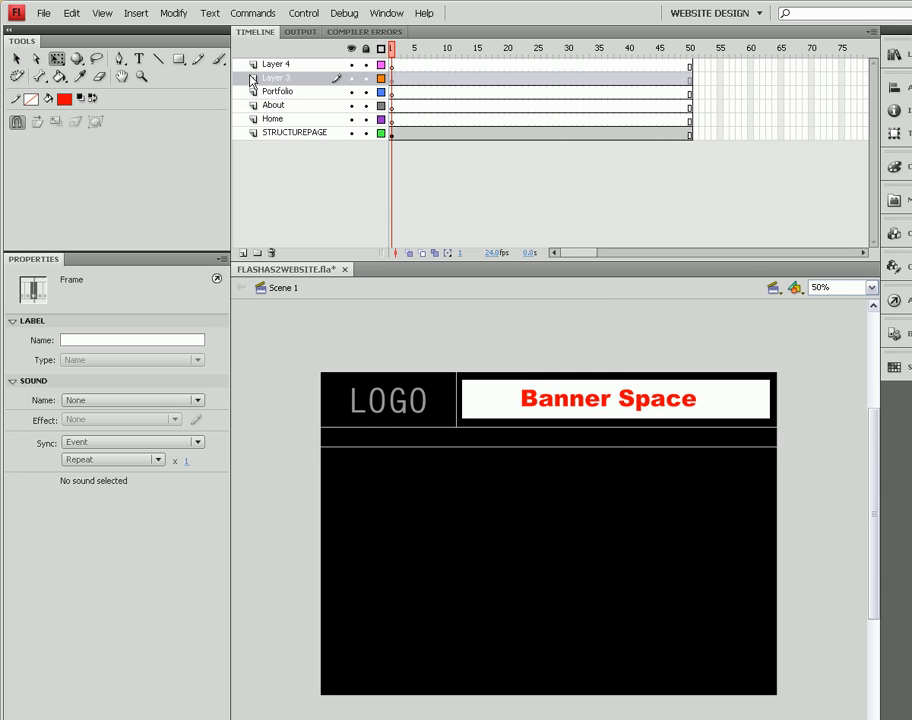
pyautogui.doubleClick(253, 80)
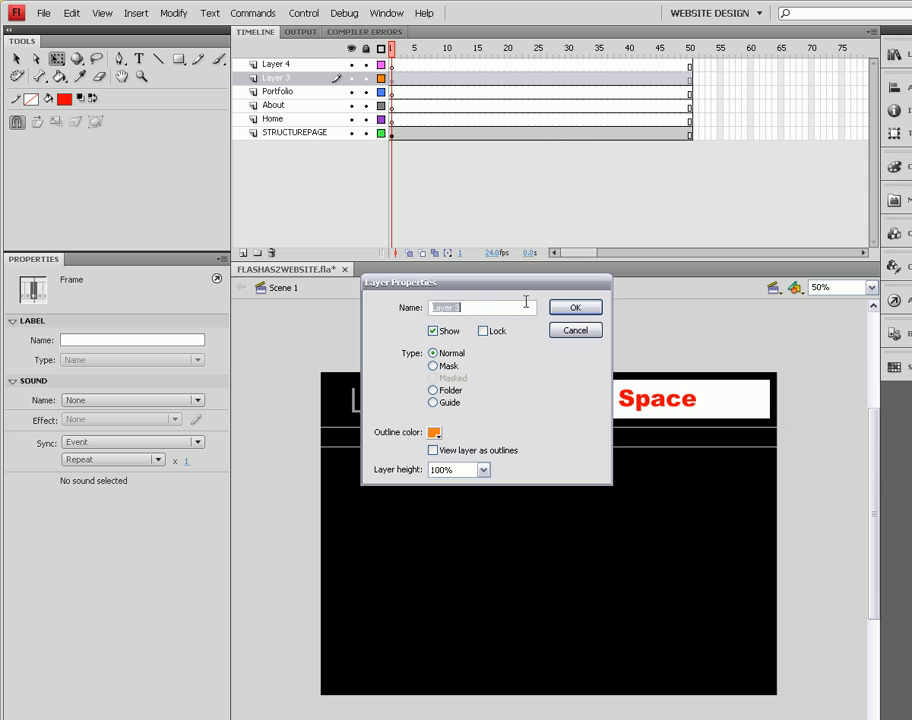
pyautogui.write('Contact')
pyautogui.click(590, 308)
pyautogui.click(262, 67)
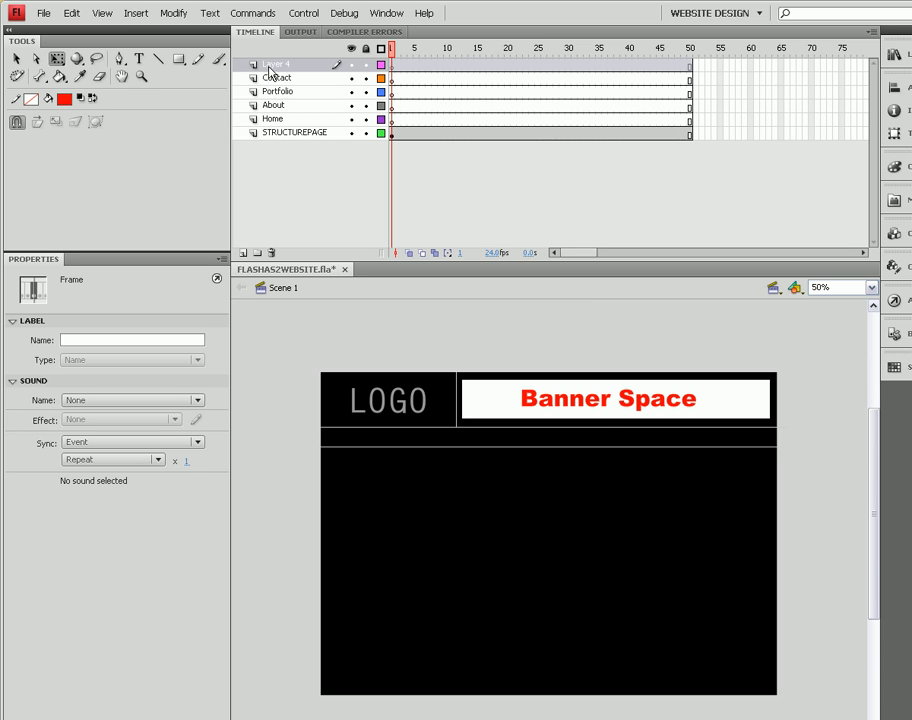
pyautogui.doubleClick(252, 68)
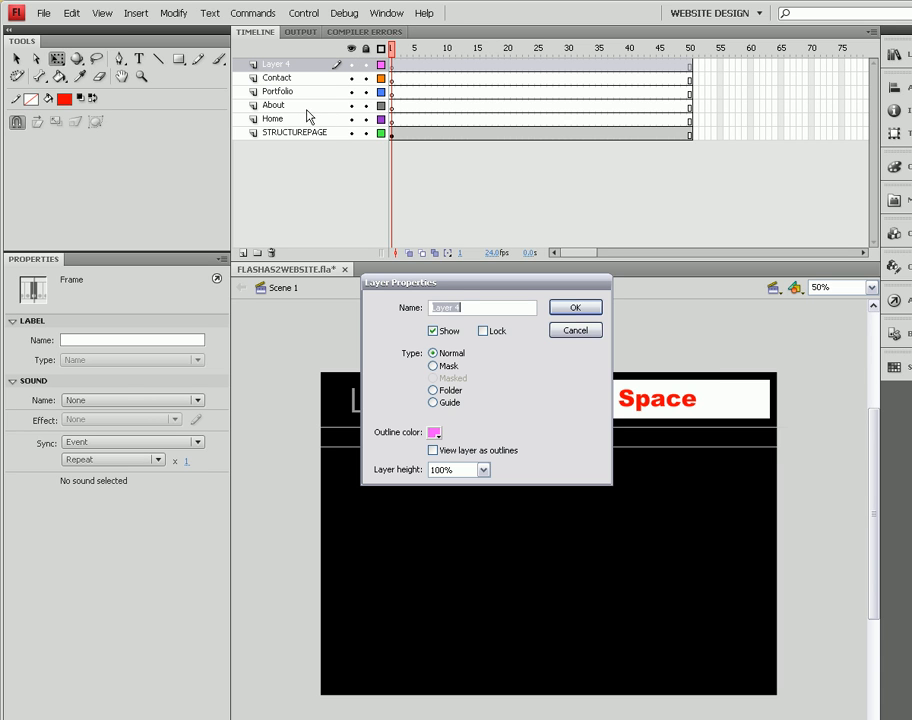
pyautogui.write('ACTIONS')
pyautogui.click(578, 307)
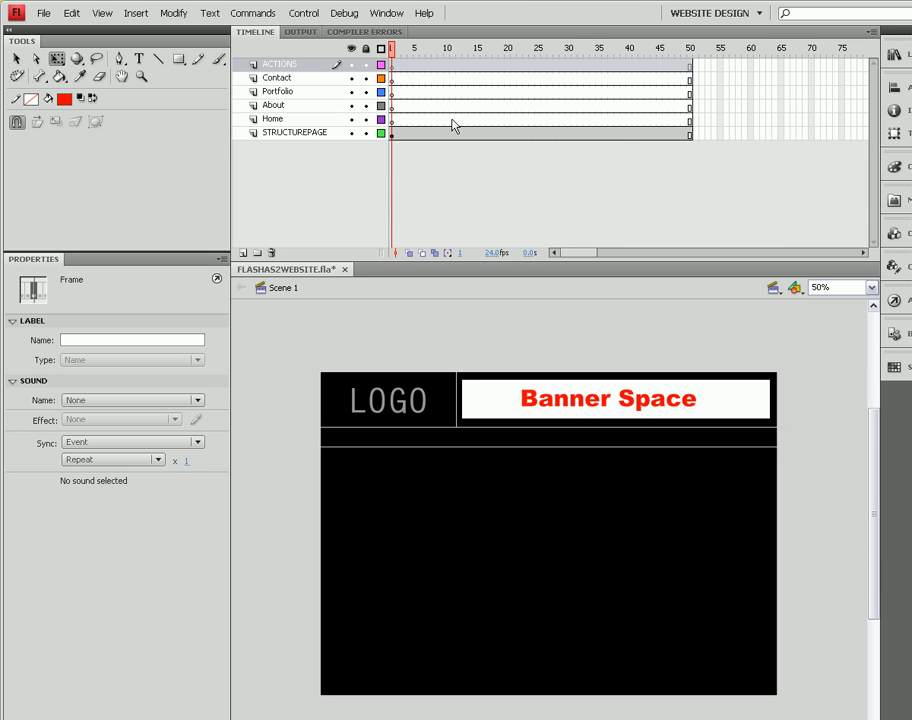
# Step: Lock the STRUCTUREPAGE layer, leaving the other layers unlocked
pyautogui.click(366, 133)
pyautogui.click(366, 49)
pyautogui.click(367, 50)
pyautogui.click(366, 133)
# Step: Insert a keyframe at frame 10 on the Home layer
pyautogui.click(460, 121)
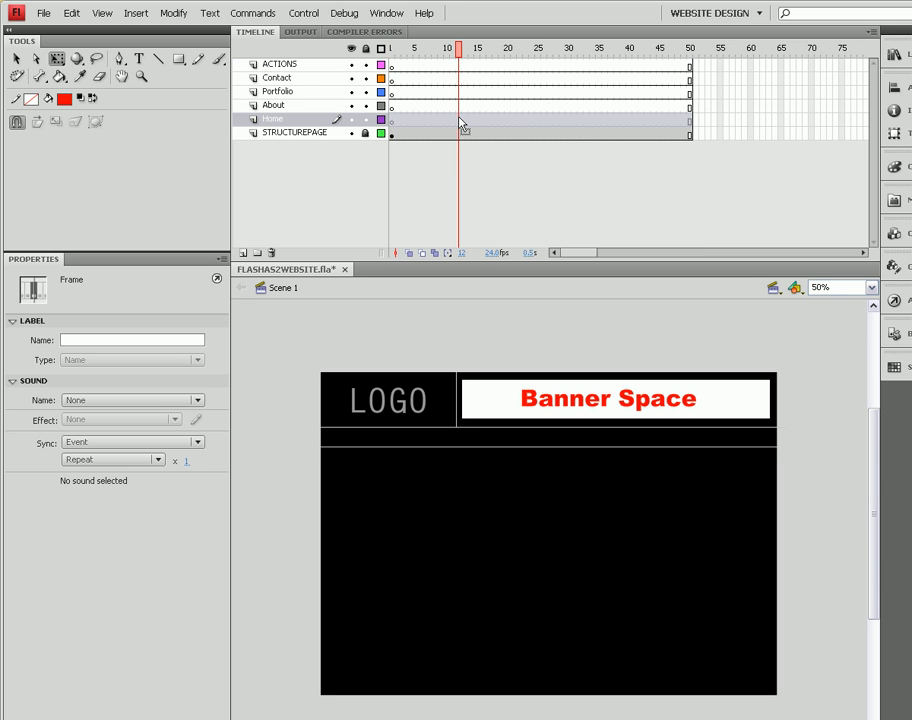
pyautogui.click(447, 121)
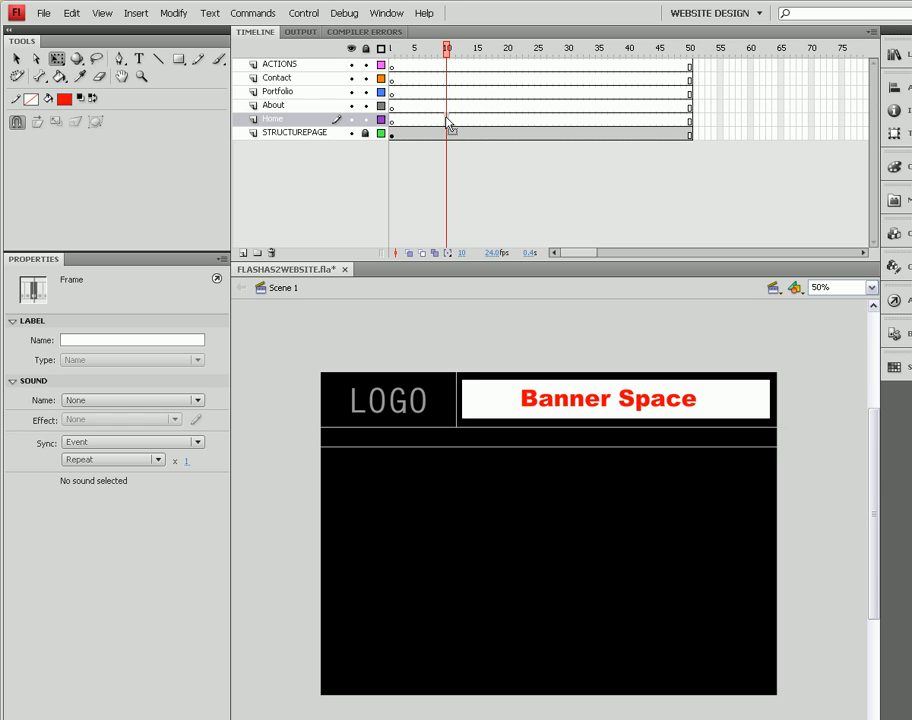
pyautogui.moveTo(447, 121); pyautogui.dragTo(461, 119)
pyautogui.hotkey('ctrl', 'z')
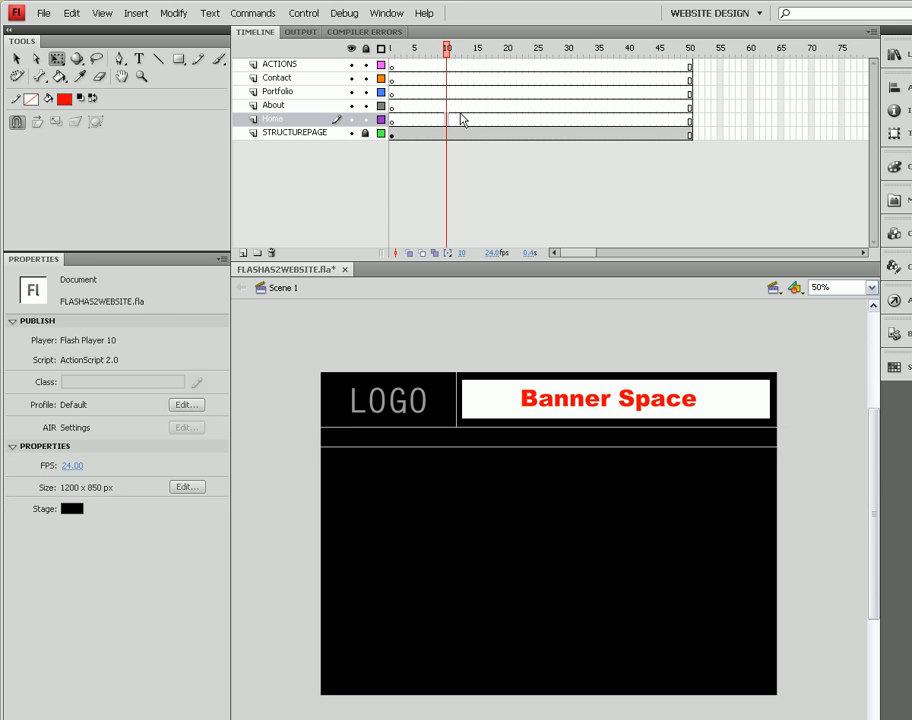
pyautogui.press('F6')
pyautogui.moveTo(446, 48); pyautogui.dragTo(415, 55)
pyautogui.click(394, 77)
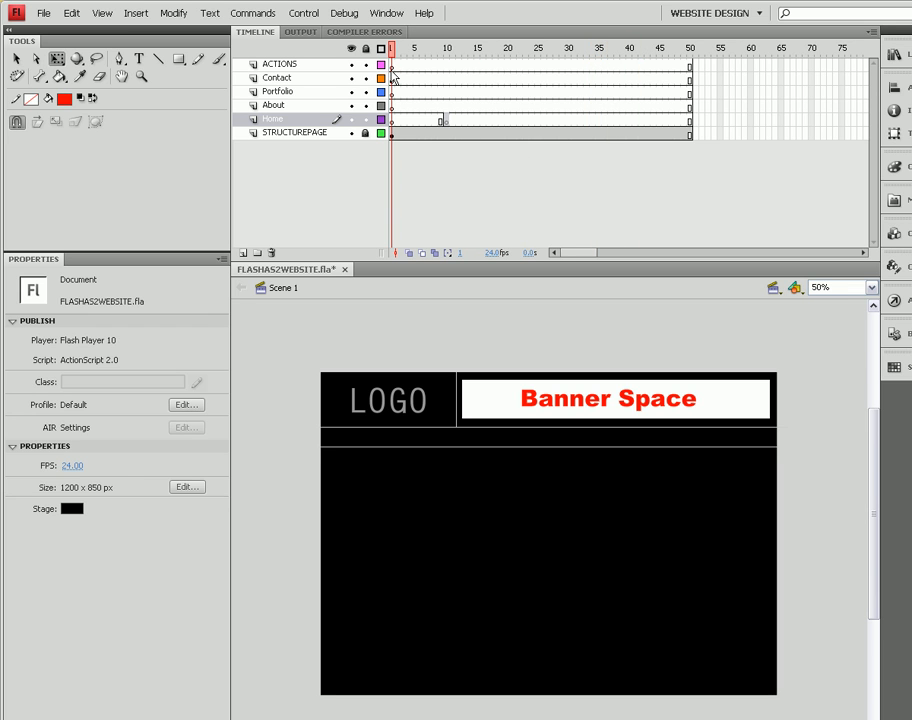
# Step: Insert keyframes at frame 15 on About, 20 on Portfolio and 25 on Contact
pyautogui.click(478, 107)
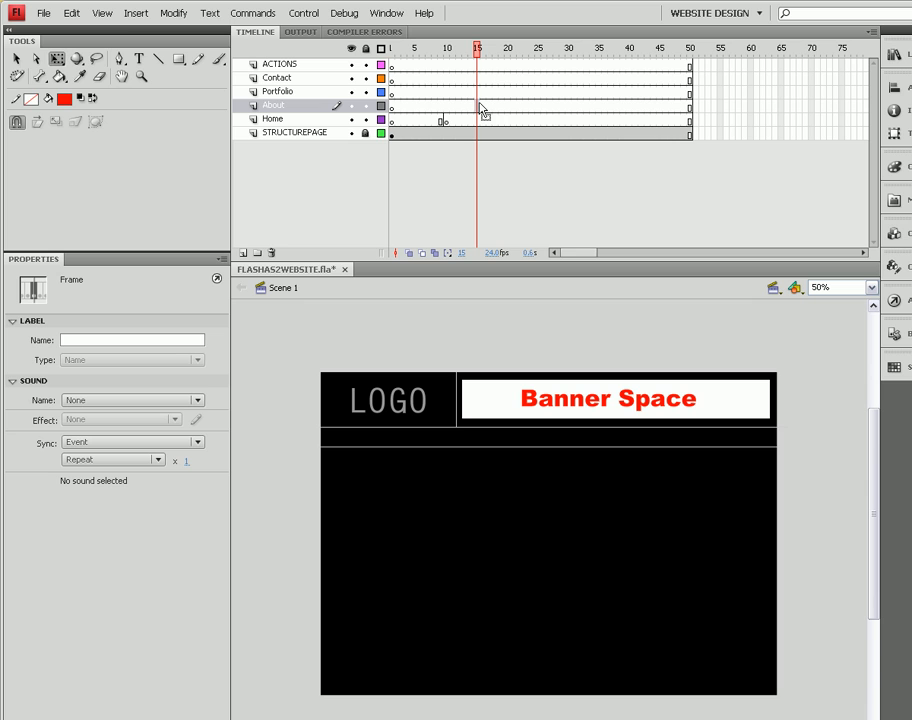
pyautogui.press('F6')
pyautogui.click(509, 95)
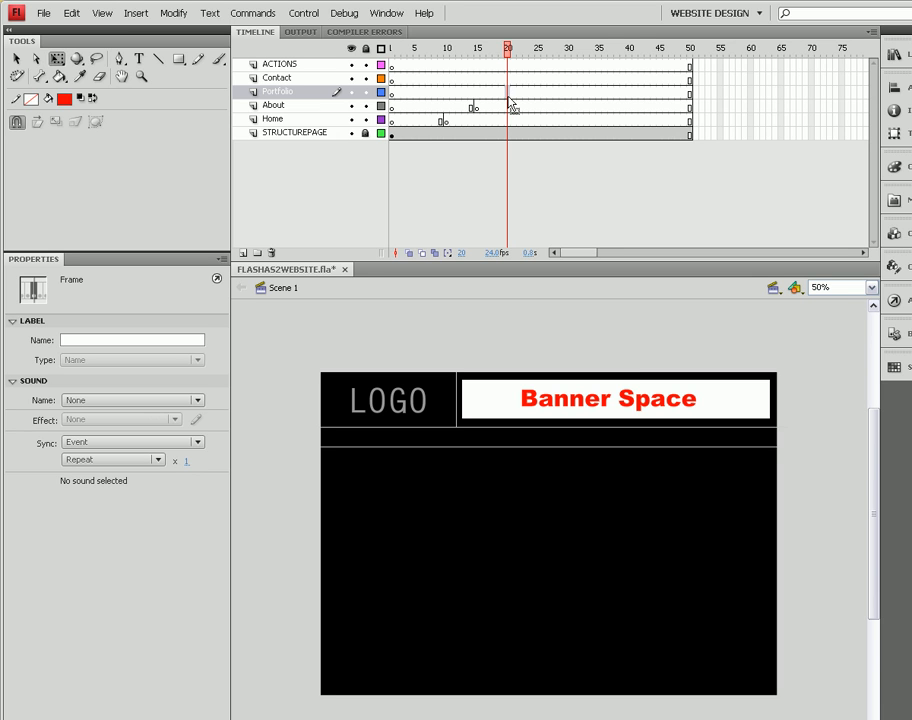
pyautogui.press('F6')
pyautogui.click(539, 79)
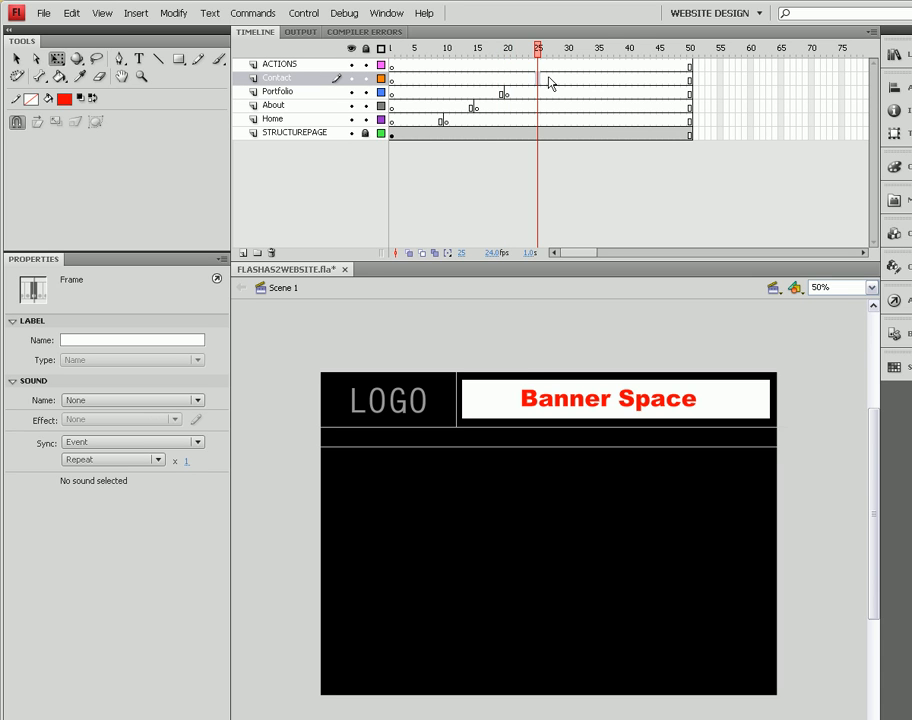
pyautogui.press('F6')
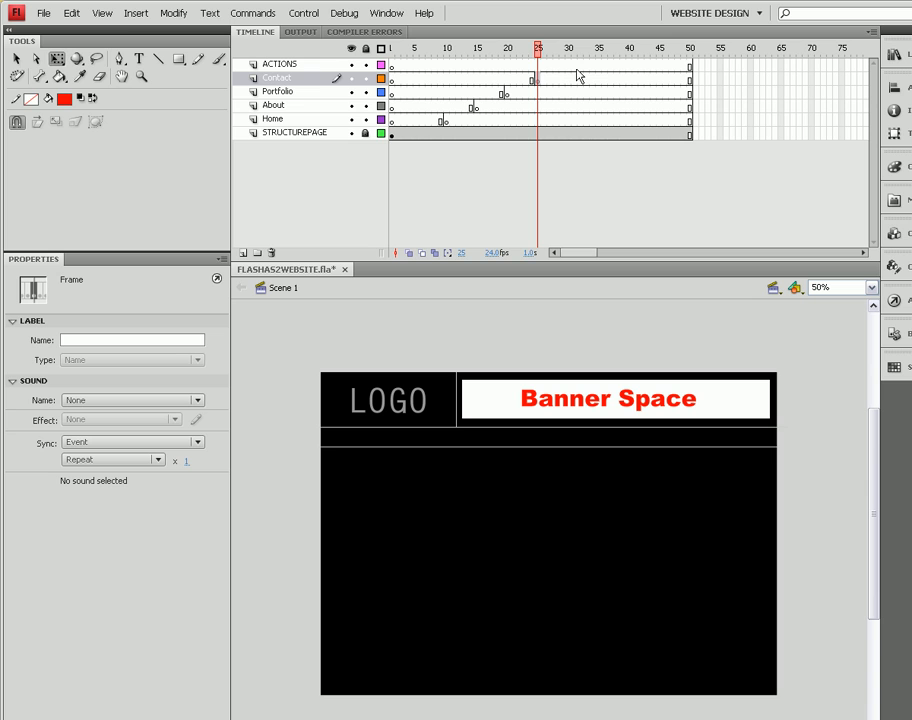